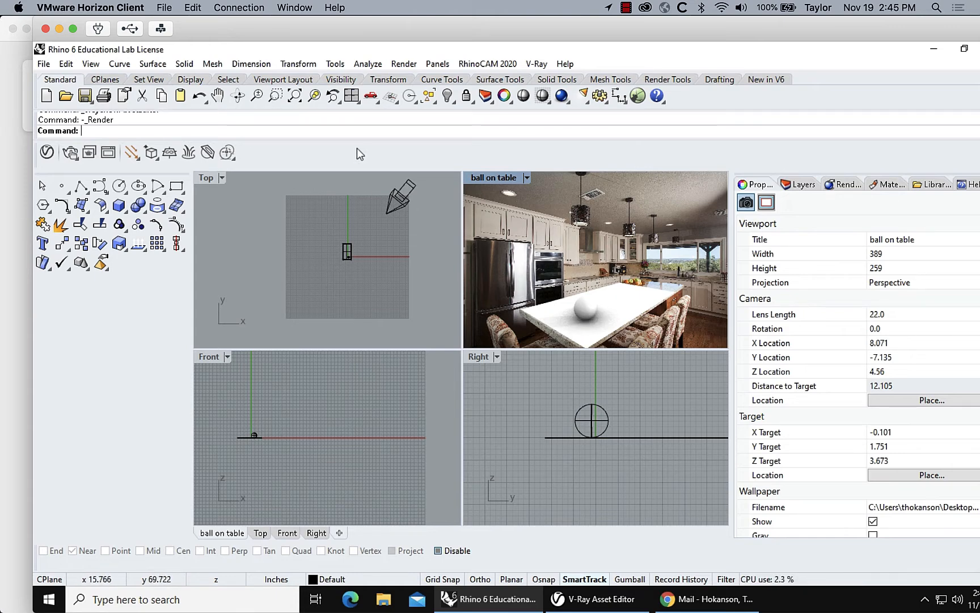
Run a V-Ray interactive render of the ball-on-table view, then close the frame buffer.
{"action": "left_click", "coordinate": [71, 154]}
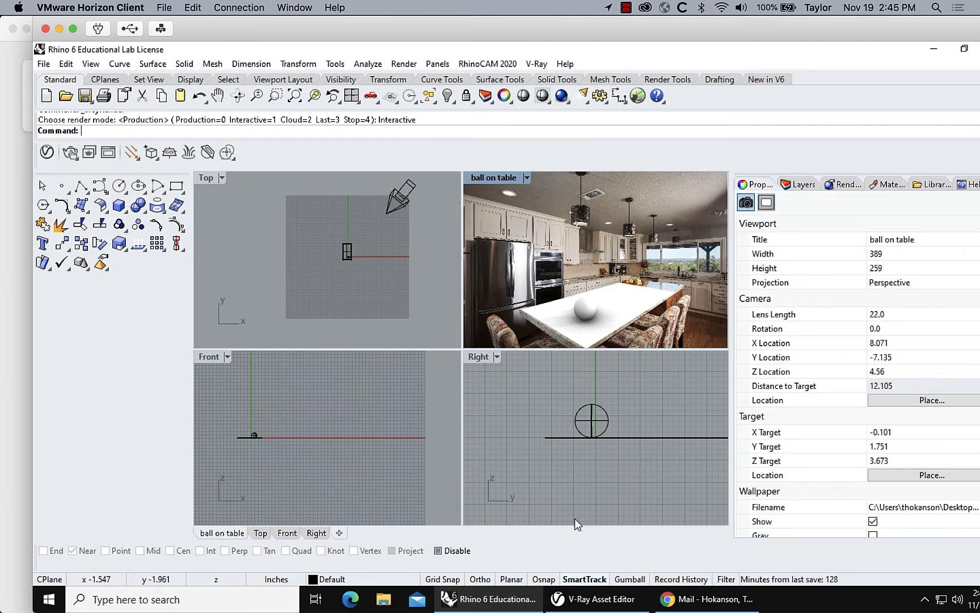
{"action": "left_click", "coordinate": [595, 599]}
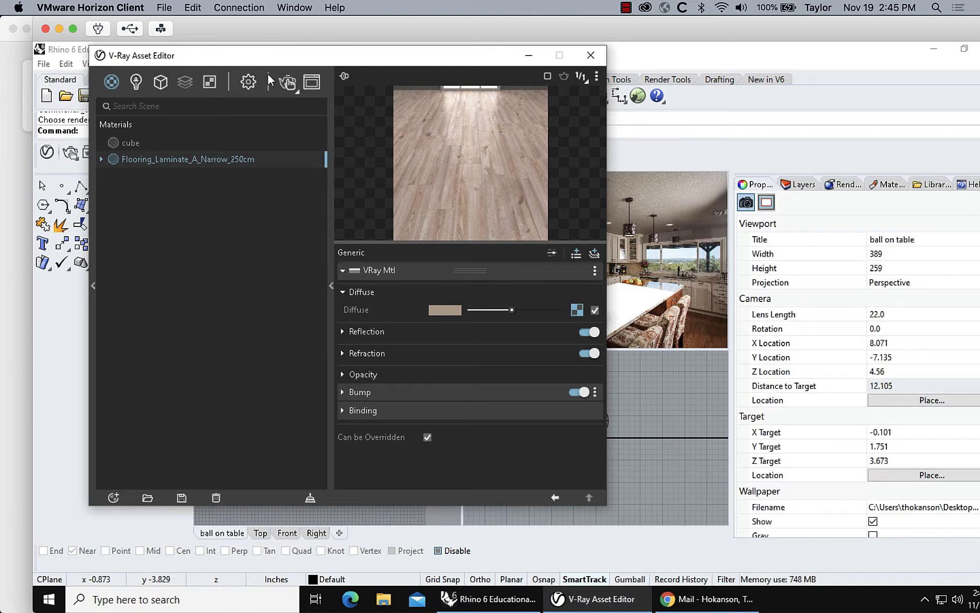
{"action": "left_click", "coordinate": [288, 83]}
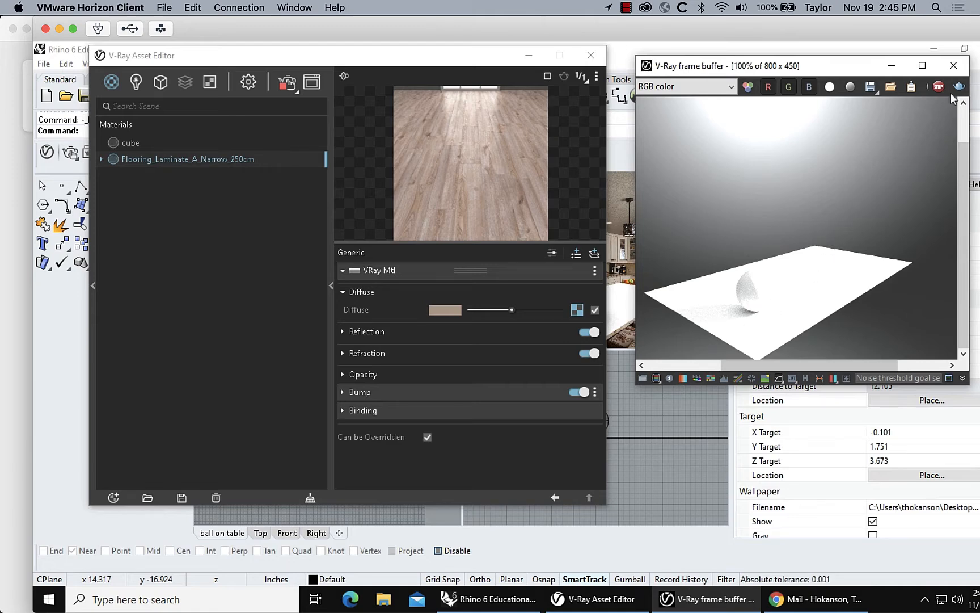
{"action": "left_click", "coordinate": [953, 66]}
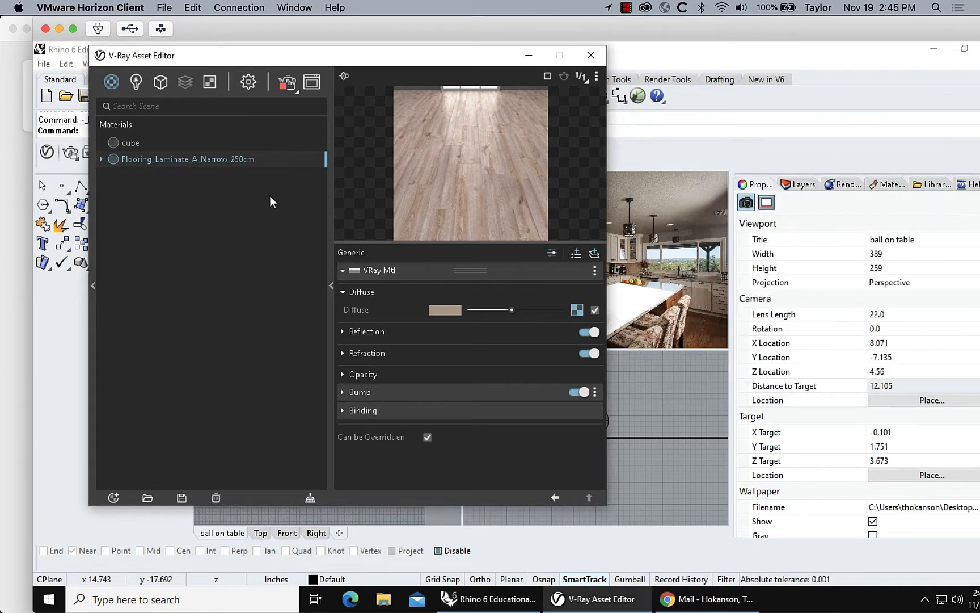
Apply the purple cube material to the ball on the table, moving the Asset Editor aside to expose it.
{"action": "left_click_drag", "start_coordinate": [477, 59], "coordinate": [396, 105]}
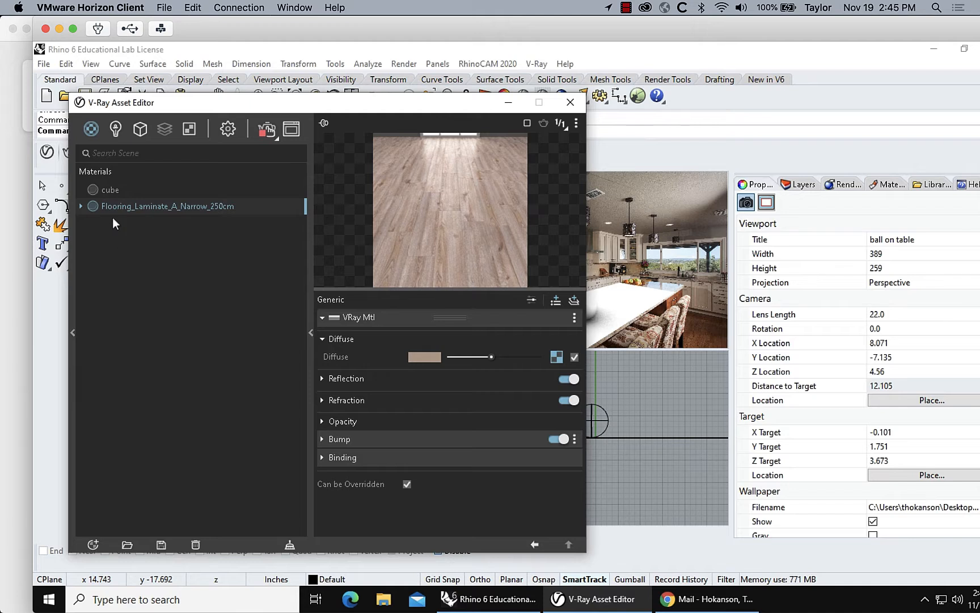
{"action": "left_click", "coordinate": [105, 193]}
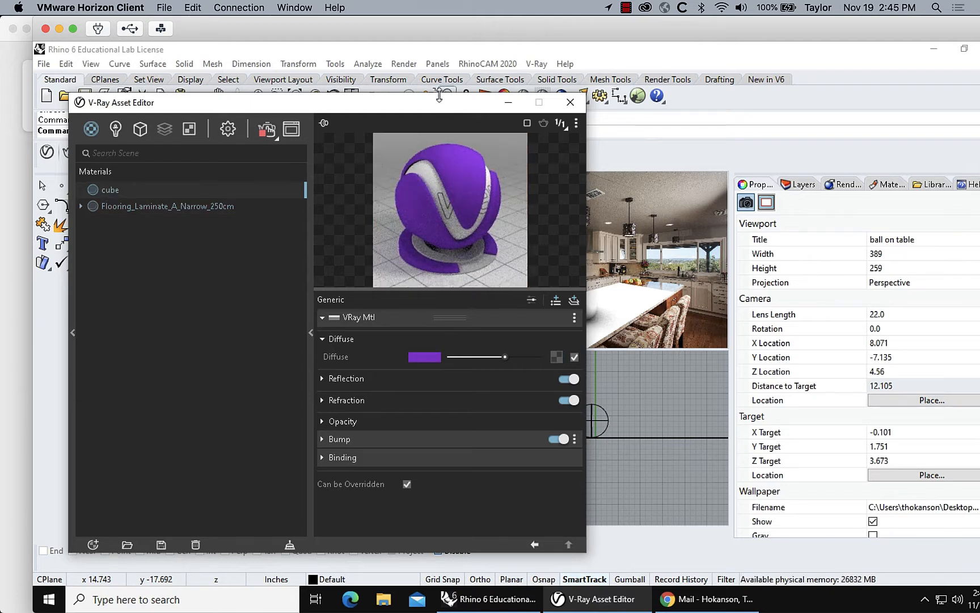
{"action": "left_click_drag", "start_coordinate": [439, 96], "coordinate": [388, 90]}
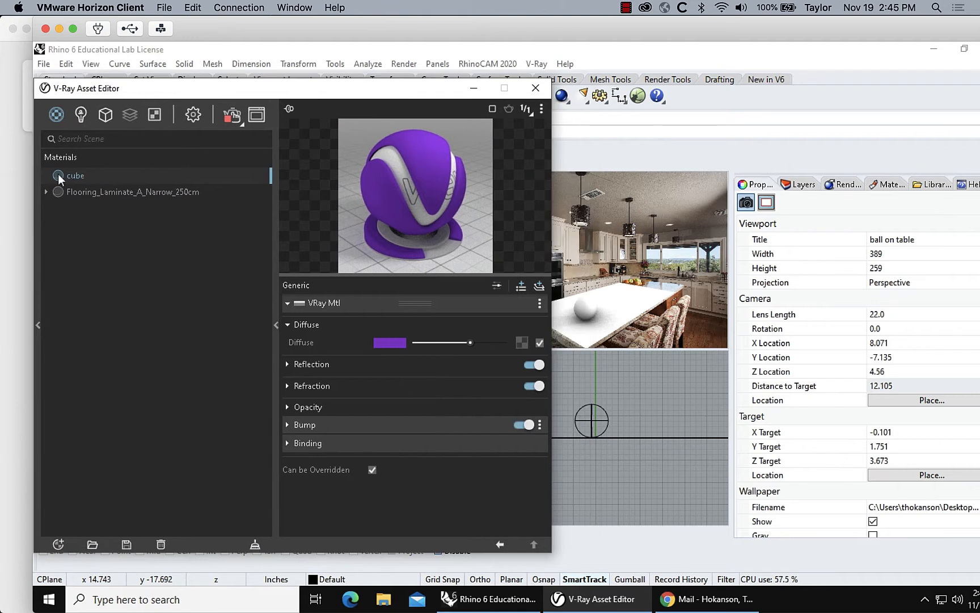
{"action": "left_click_drag", "start_coordinate": [59, 175], "coordinate": [588, 309]}
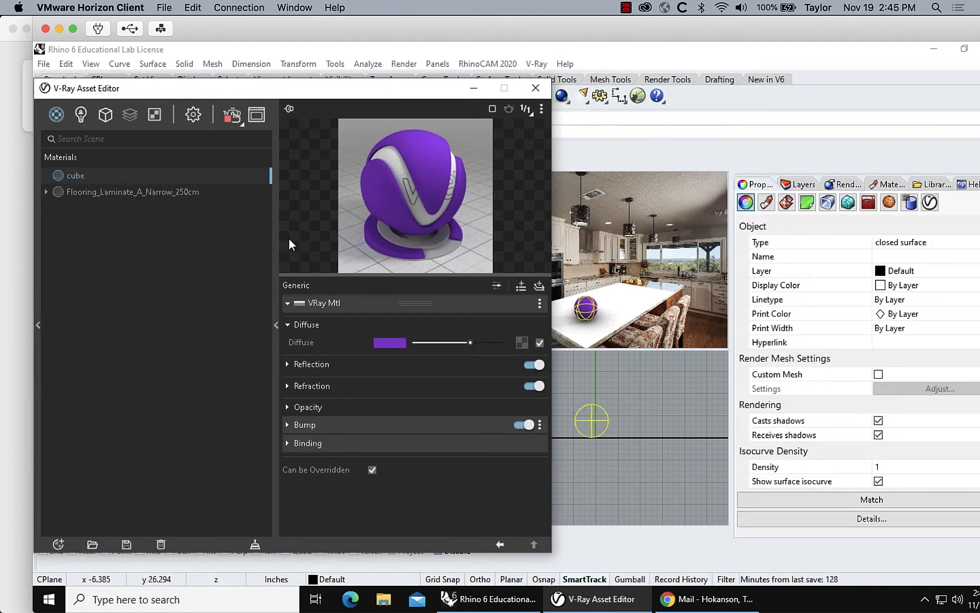
Duplicate the cube material and set the copy's diffuse colour to dark green (R 0.133, G 0.249, B 0.127).
{"action": "right_click", "coordinate": [58, 175]}
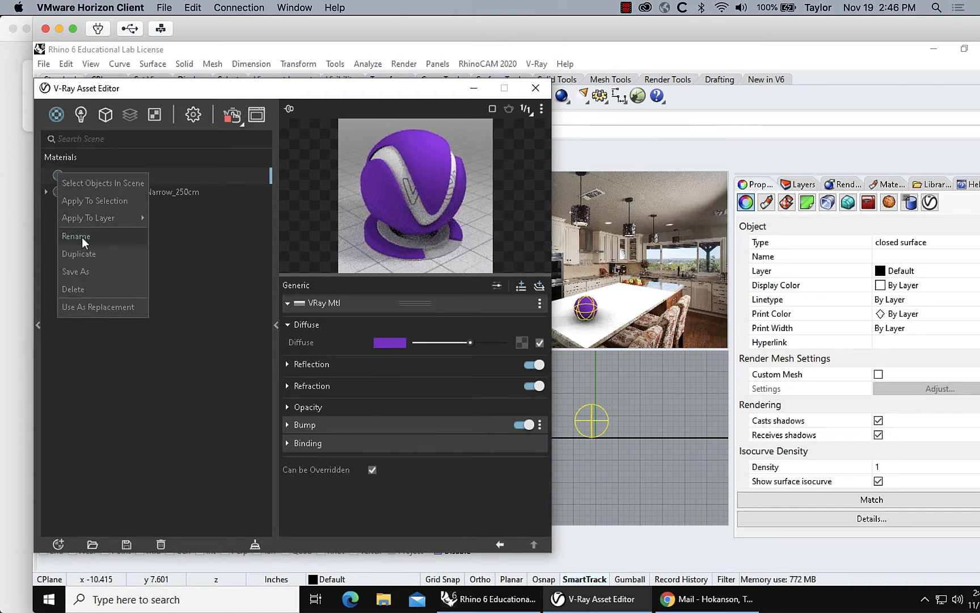
{"action": "left_click", "coordinate": [82, 254]}
{"action": "left_click", "coordinate": [81, 191]}
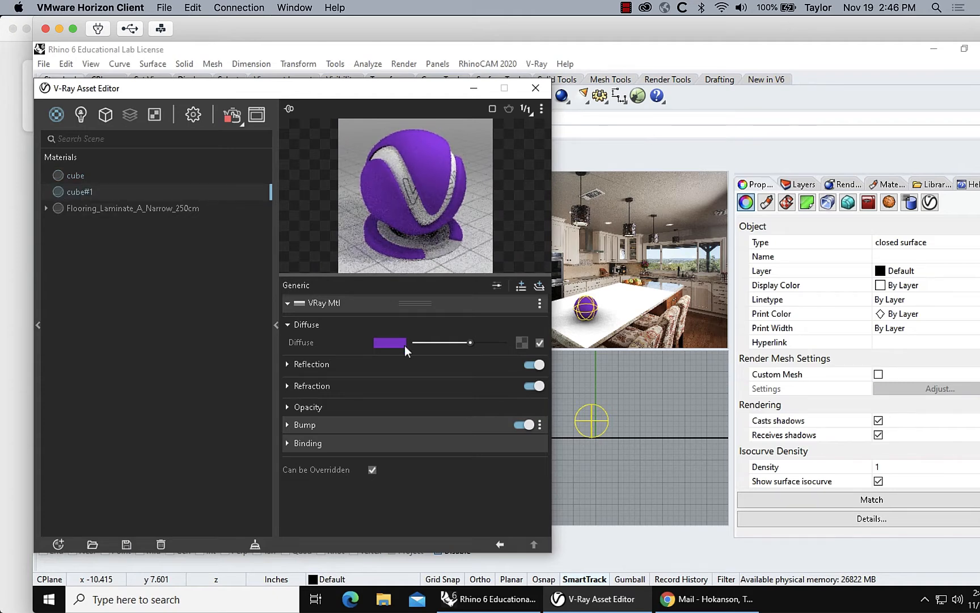
{"action": "left_click", "coordinate": [390, 343]}
{"action": "left_click", "coordinate": [390, 343]}
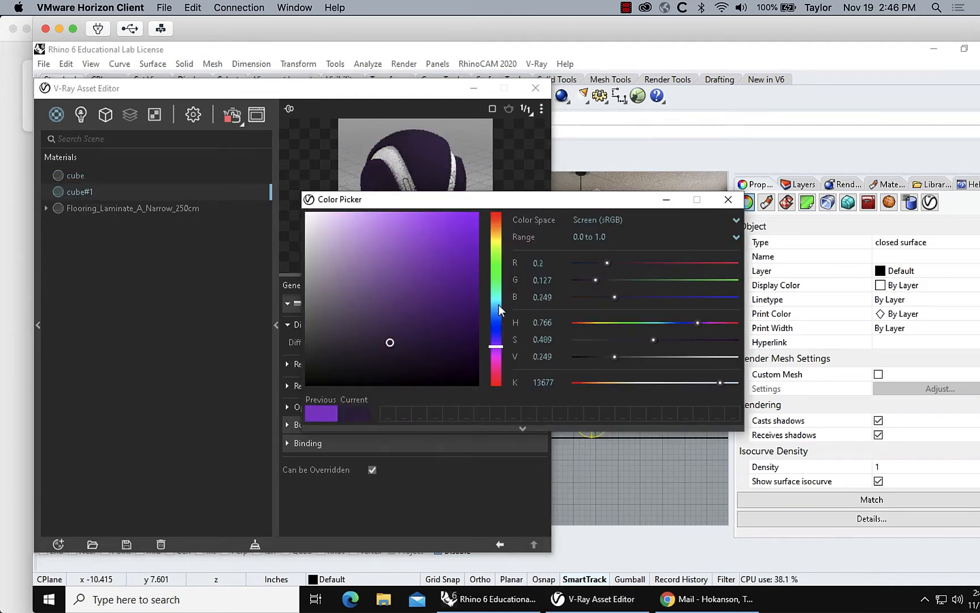
{"action": "left_click", "coordinate": [496, 270]}
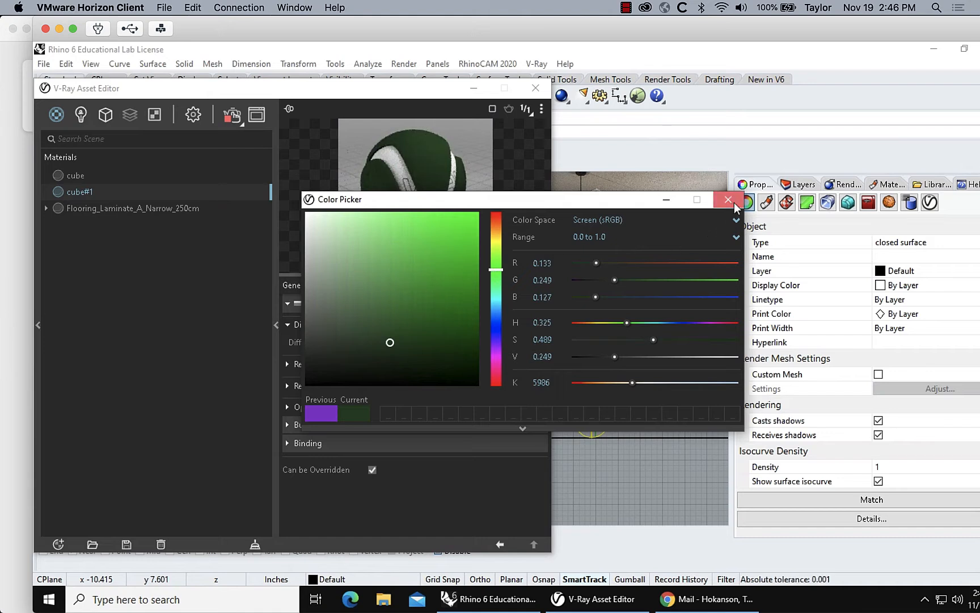
{"action": "left_click", "coordinate": [728, 200]}
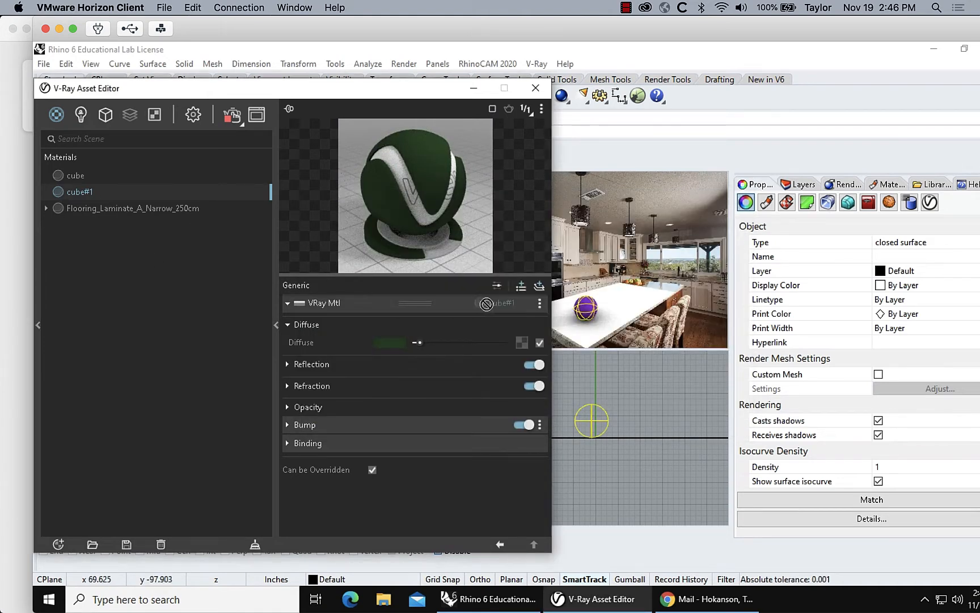
Apply the green cube#1 material to the table surface and render the scene interactively.
{"action": "left_click_drag", "start_coordinate": [486, 304], "coordinate": [624, 314]}
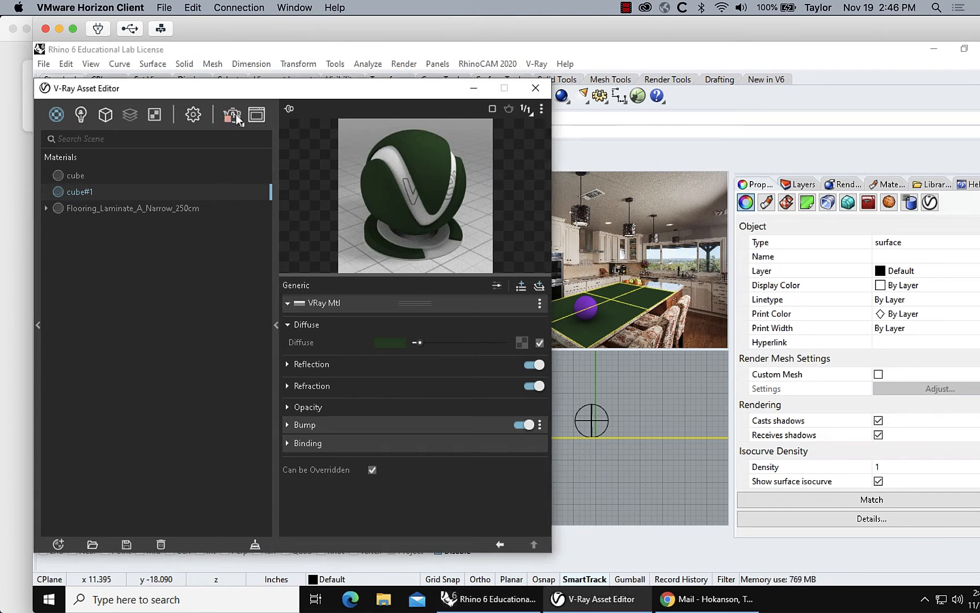
{"action": "left_click", "coordinate": [234, 116]}
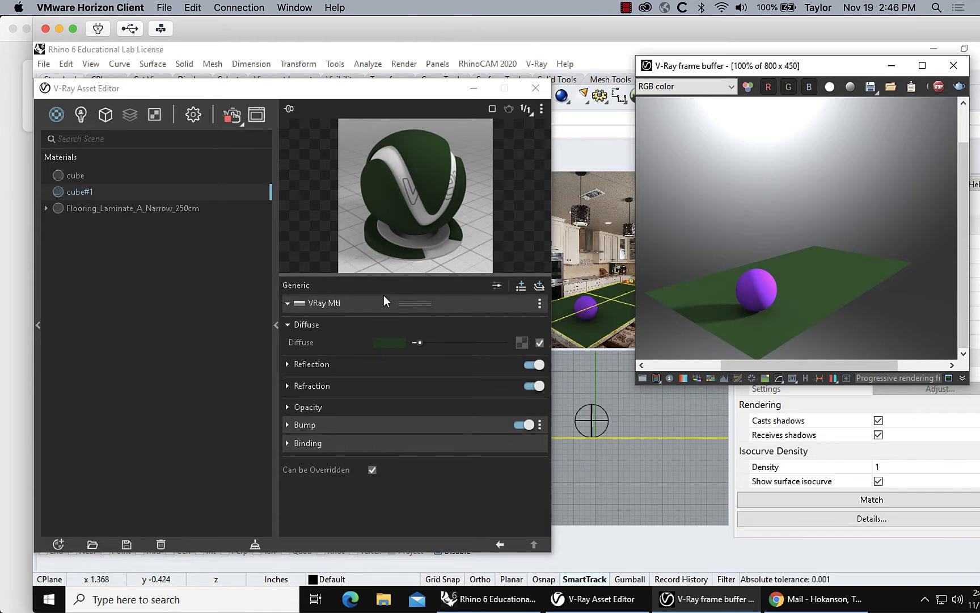
Soften the ball's shadow by setting the Directional Light's shadow radius to 0.4.
{"action": "left_click", "coordinate": [175, 242]}
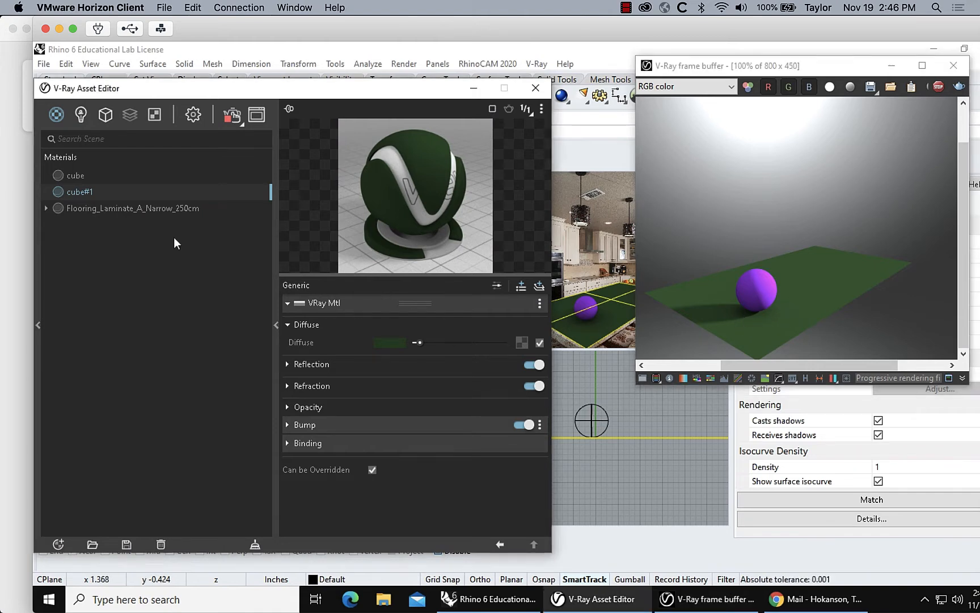
{"action": "left_click", "coordinate": [80, 114]}
{"action": "left_click", "coordinate": [106, 175]}
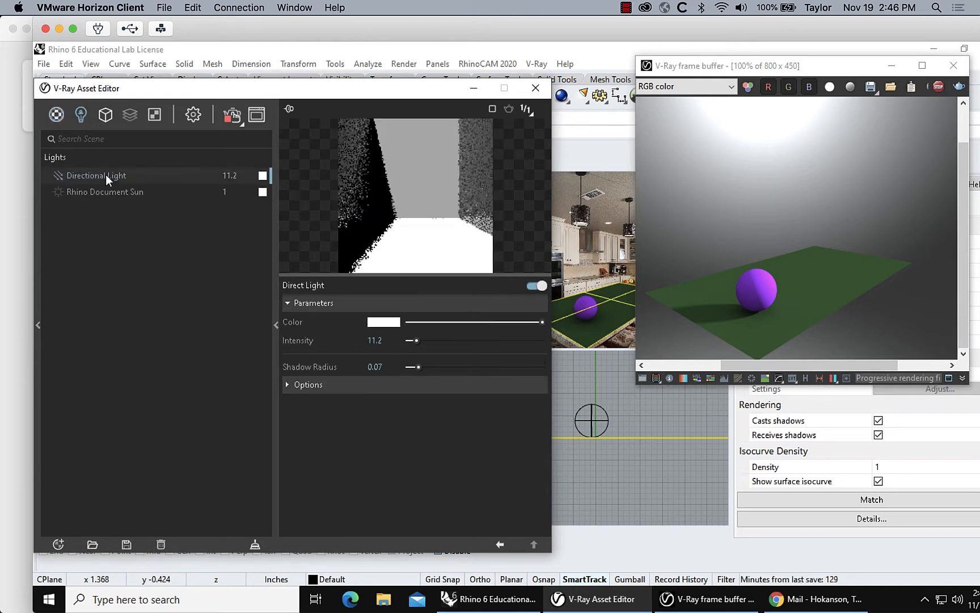
{"action": "left_click_drag", "start_coordinate": [410, 366], "coordinate": [437, 366]}
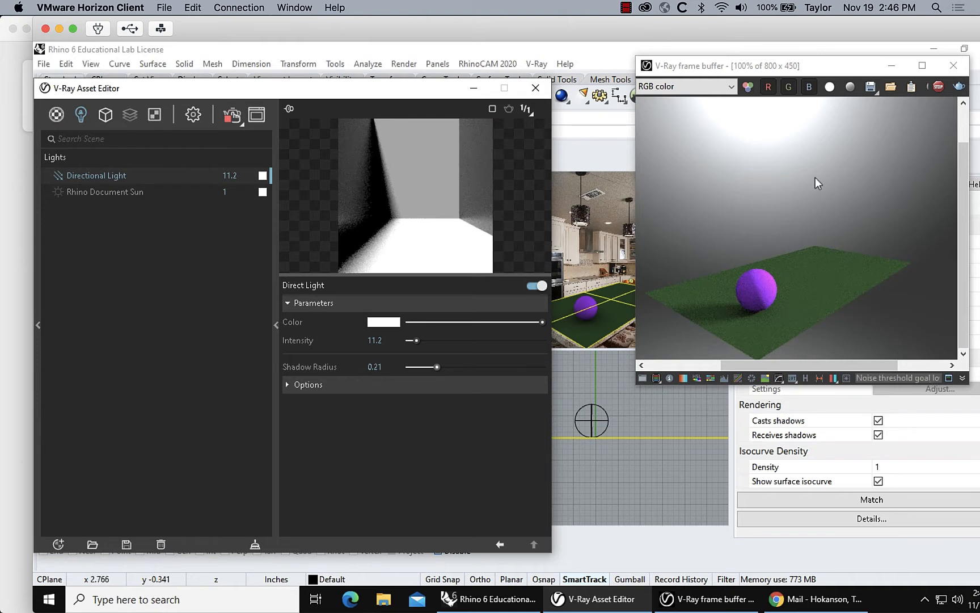
{"action": "left_click_drag", "start_coordinate": [437, 366], "coordinate": [453, 367]}
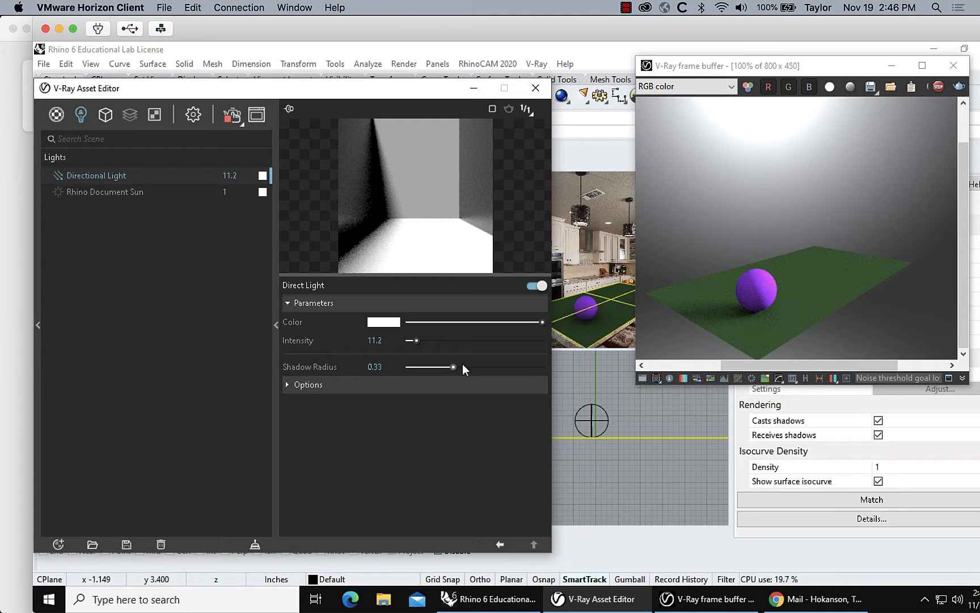
{"action": "left_click", "coordinate": [462, 367]}
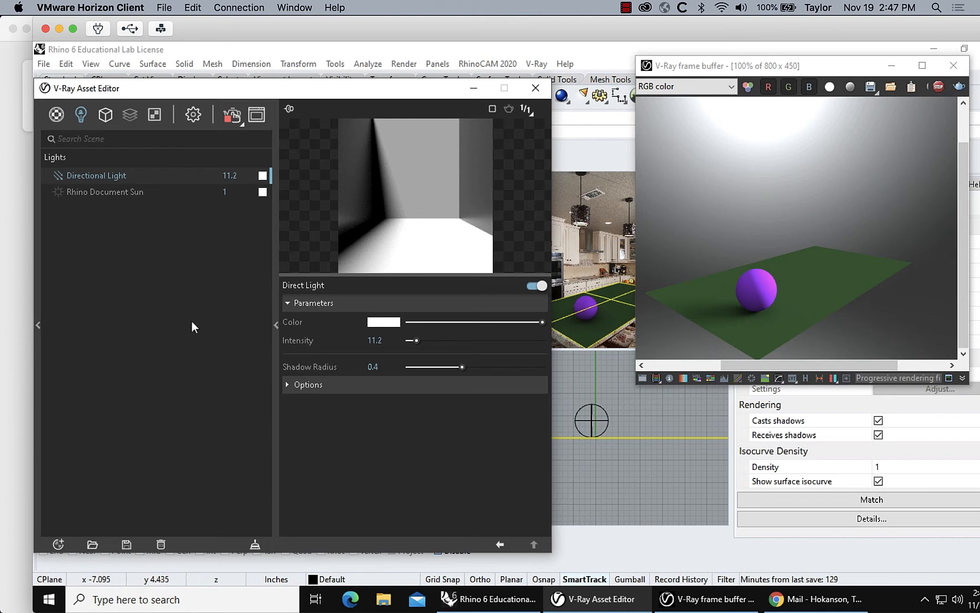
Add a new Wrapper material to the scene's materials and look over its base material choices.
{"action": "left_click", "coordinate": [55, 116]}
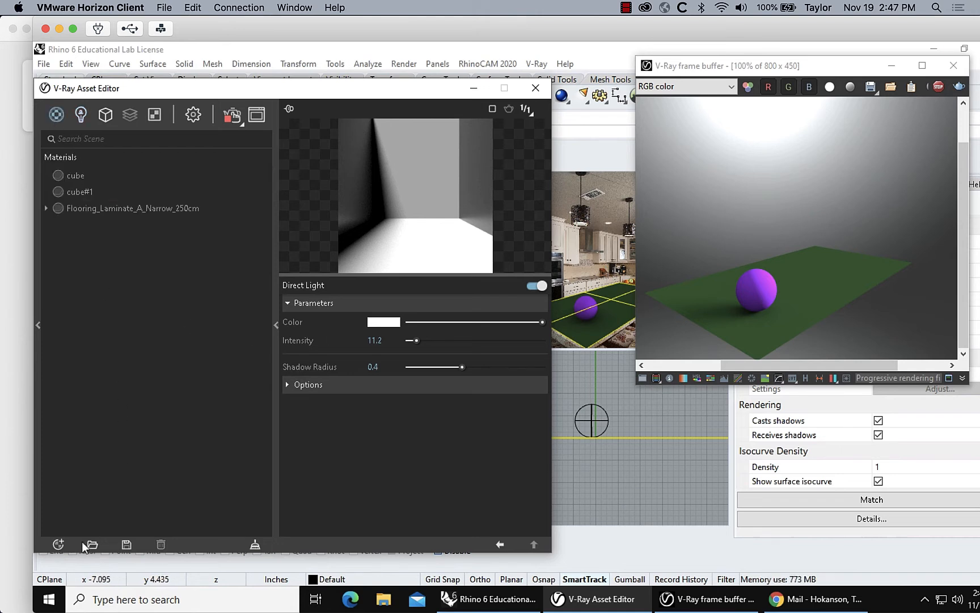
{"action": "left_click", "coordinate": [58, 544]}
{"action": "mouse_move", "coordinate": [91, 527]}
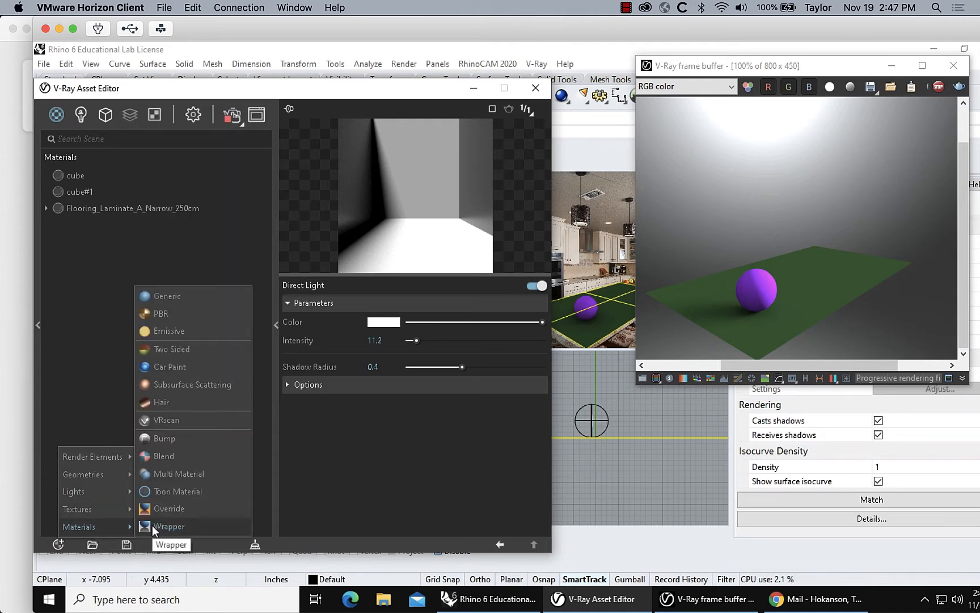
{"action": "left_click", "coordinate": [153, 525]}
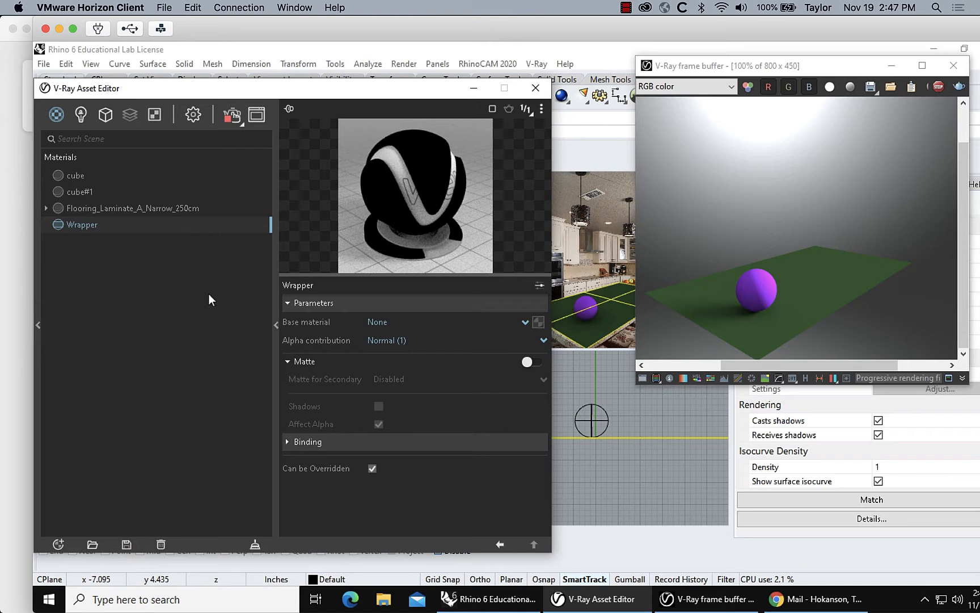
{"action": "left_click", "coordinate": [388, 322]}
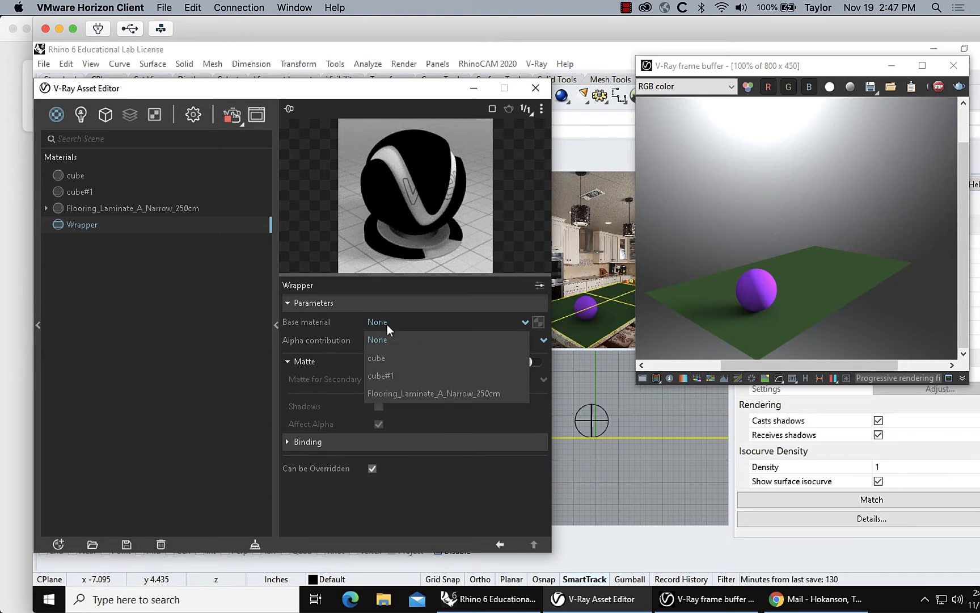
{"action": "left_click", "coordinate": [162, 325]}
Rename the green cube#1 material as countertop.
{"action": "left_click", "coordinate": [79, 187]}
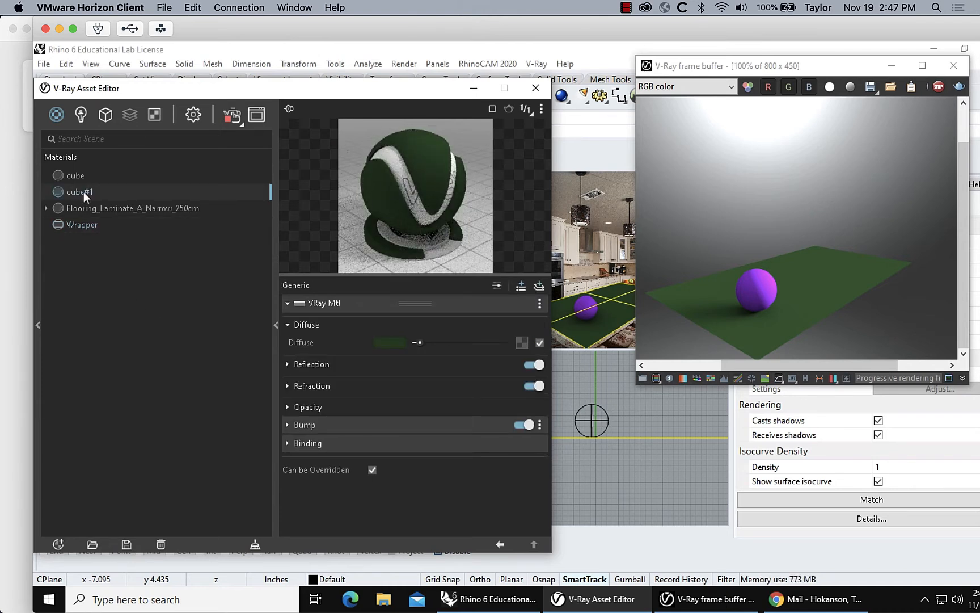
{"action": "key", "text": "BackSpace"}
{"action": "key", "text": "BackSpace"}
{"action": "key", "text": "BackSpace"}
{"action": "key", "text": "BackSpace"}
{"action": "key", "text": "BackSpace"}
{"action": "key", "text": "BackSpace"}
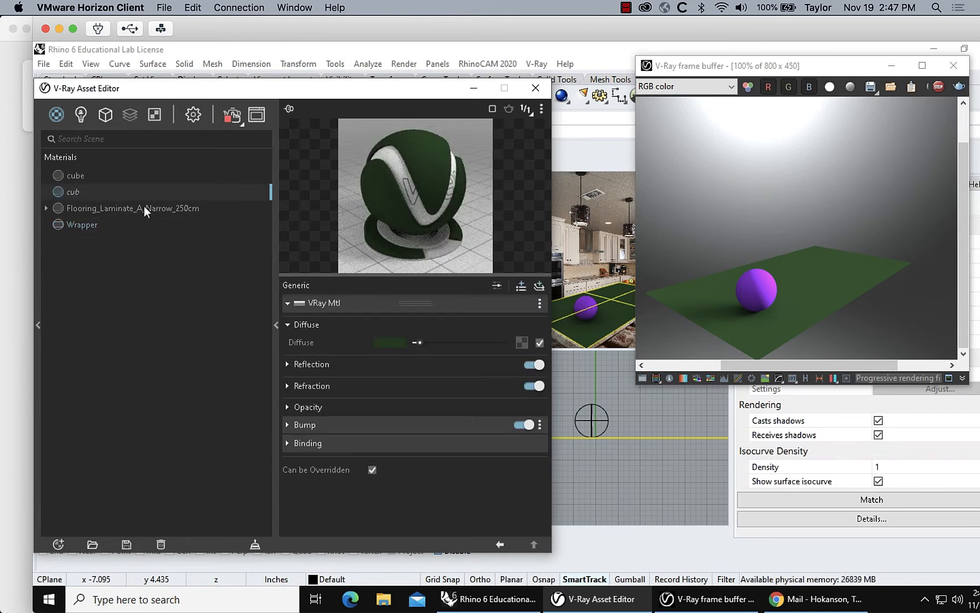
{"action": "type", "text": "countertop"}
{"action": "key", "text": "Return"}
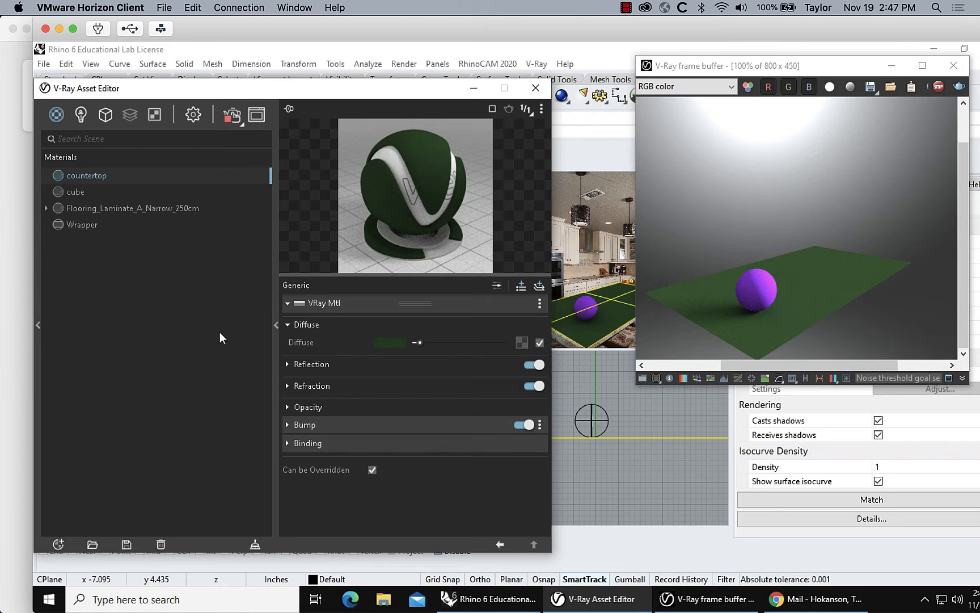
Set the Wrapper's base material to countertop and enable its Matte option with Shadows.
{"action": "left_click", "coordinate": [79, 222]}
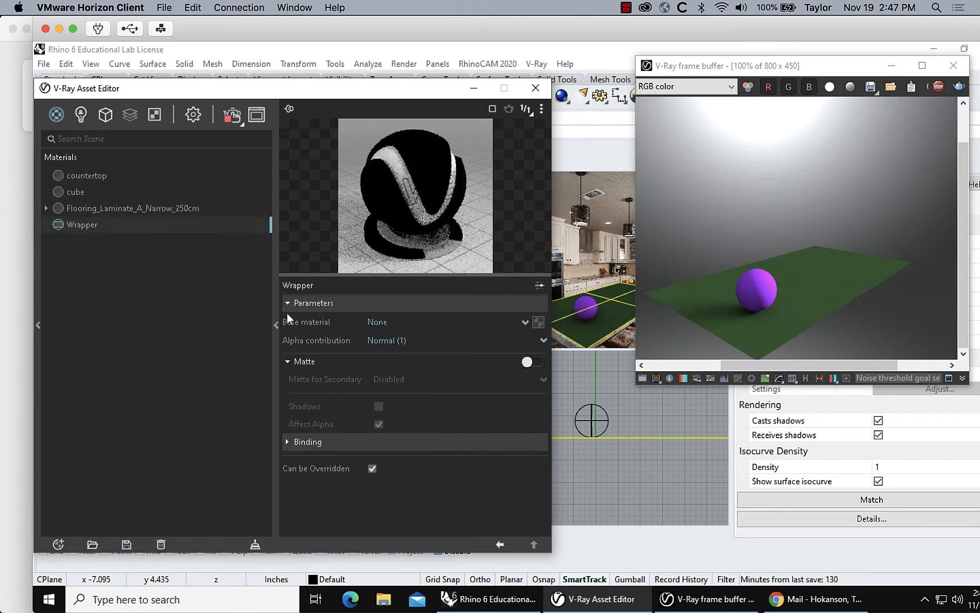
{"action": "left_click", "coordinate": [385, 323]}
{"action": "left_click", "coordinate": [395, 356]}
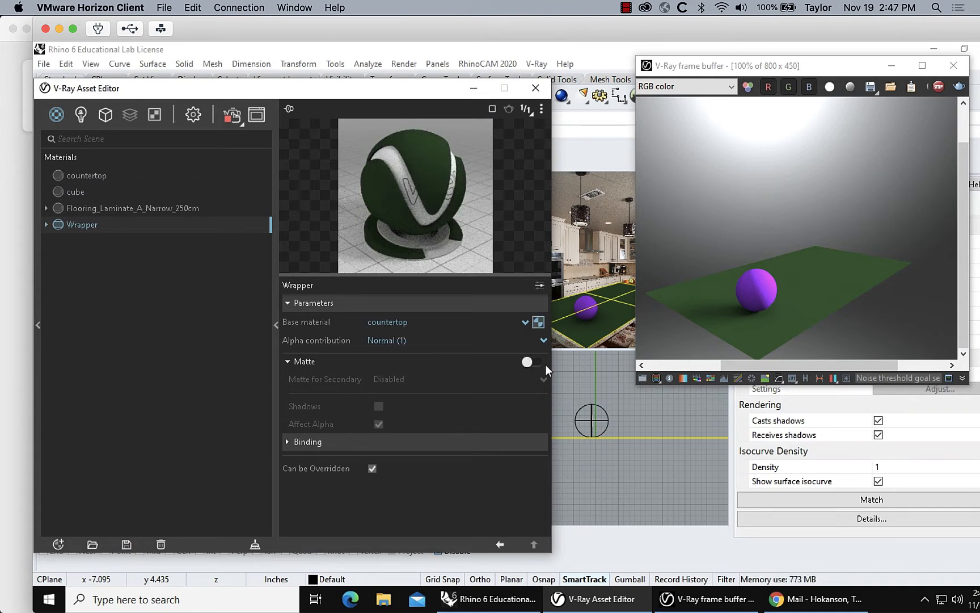
{"action": "left_click", "coordinate": [531, 363]}
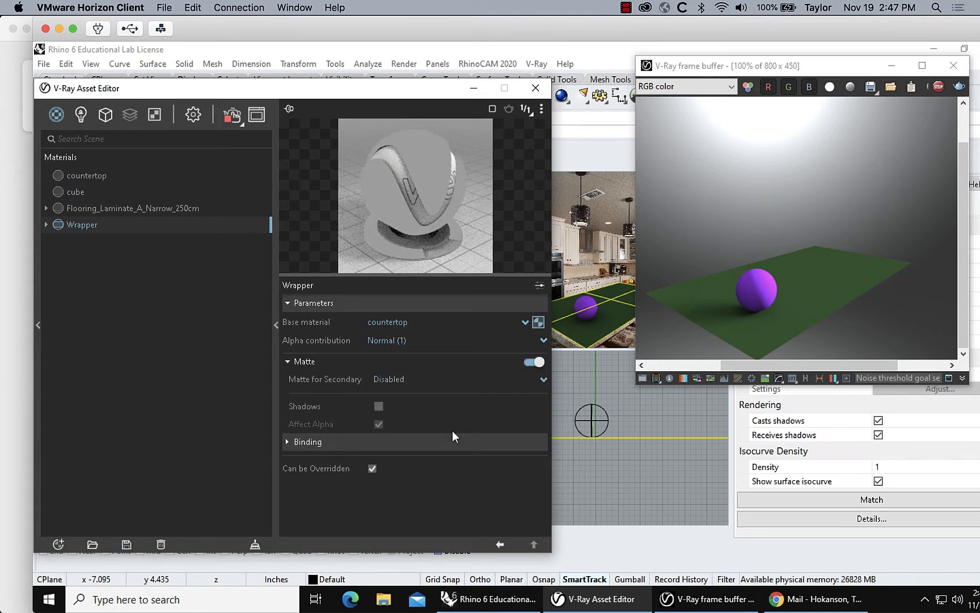
{"action": "left_click", "coordinate": [379, 406]}
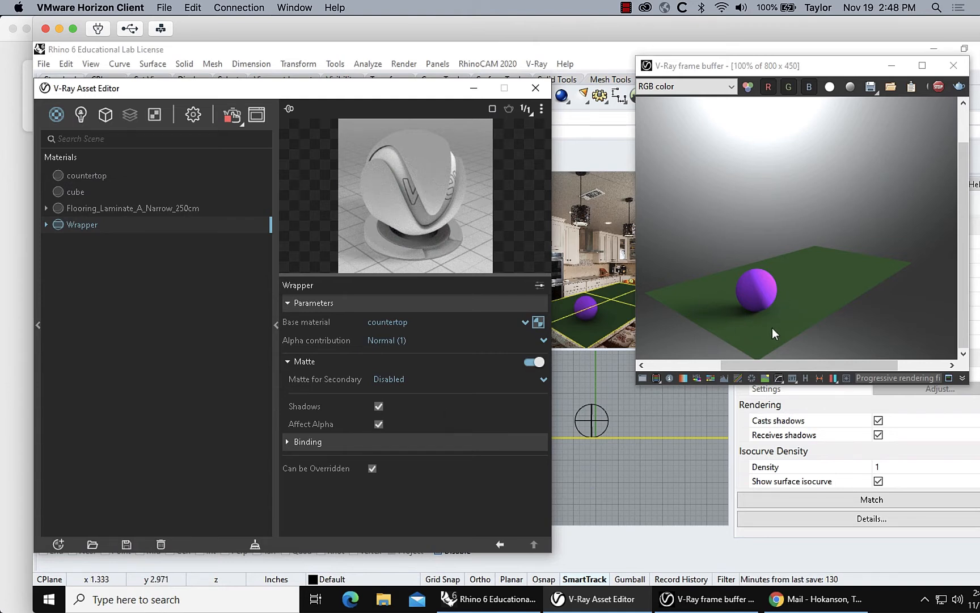
Check the alpha channel of the render and set the Wrapper's alpha contribution to Black Alpha (-1).
{"action": "left_click", "coordinate": [830, 91]}
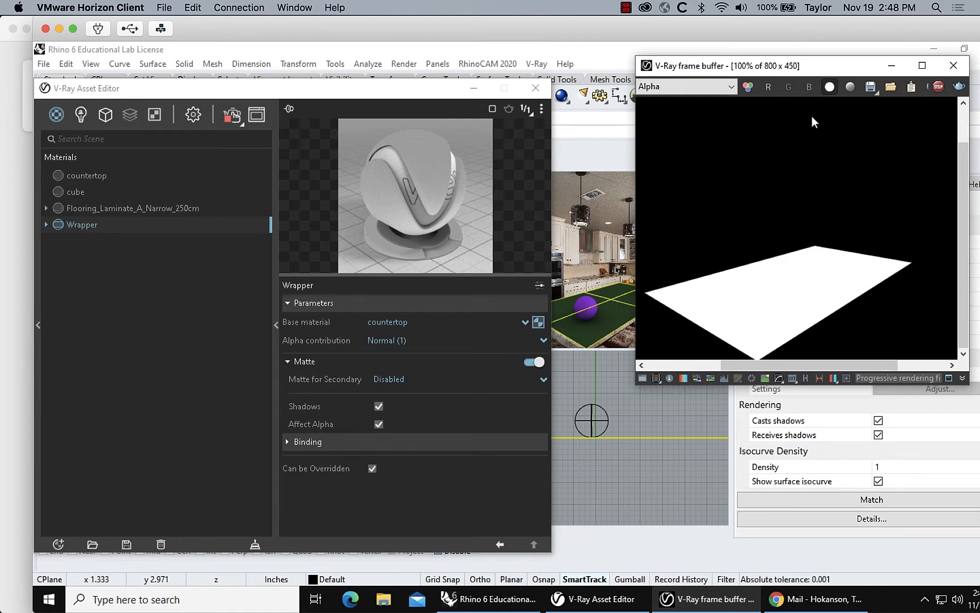
{"action": "left_click", "coordinate": [826, 94]}
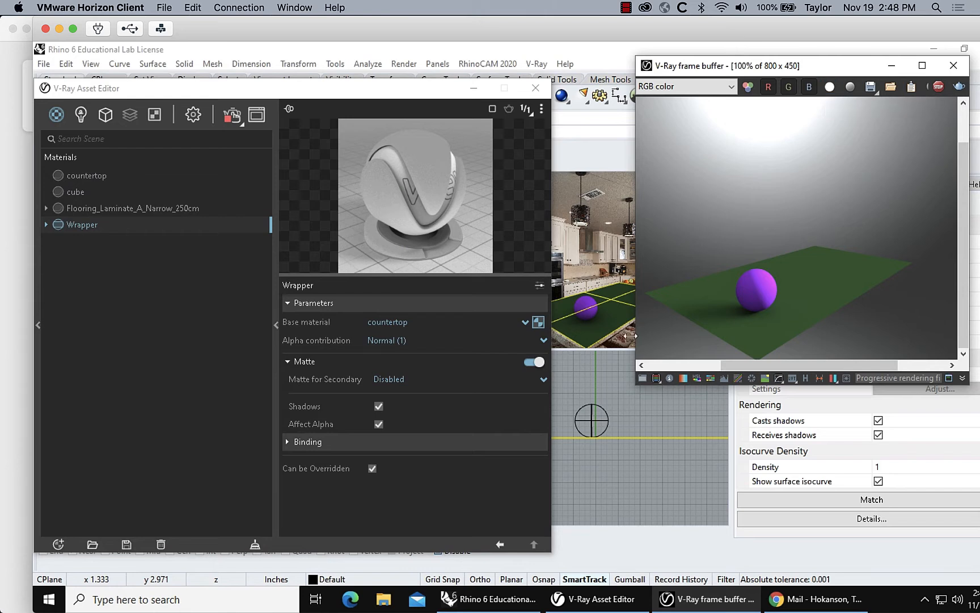
{"action": "left_click", "coordinate": [381, 342]}
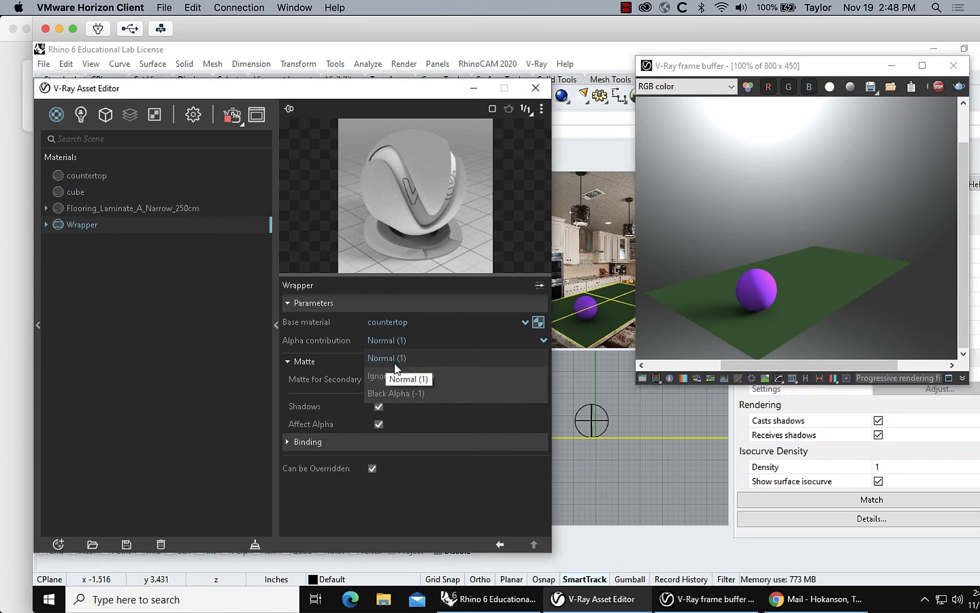
{"action": "left_click", "coordinate": [404, 398]}
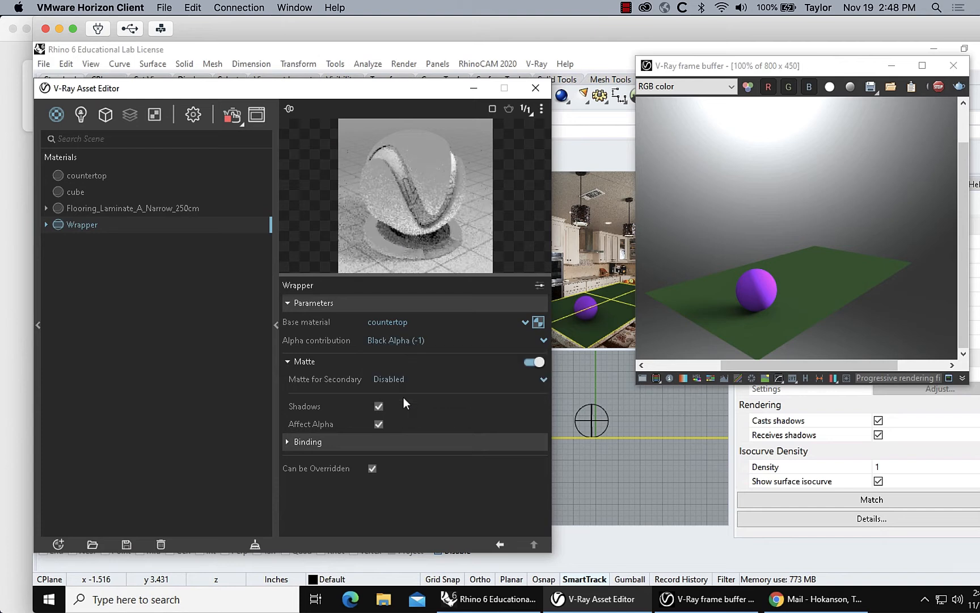
Display the render's alpha channel and apply the Wrapper material to the countertop surface in the perspective viewport.
{"action": "left_click", "coordinate": [831, 88]}
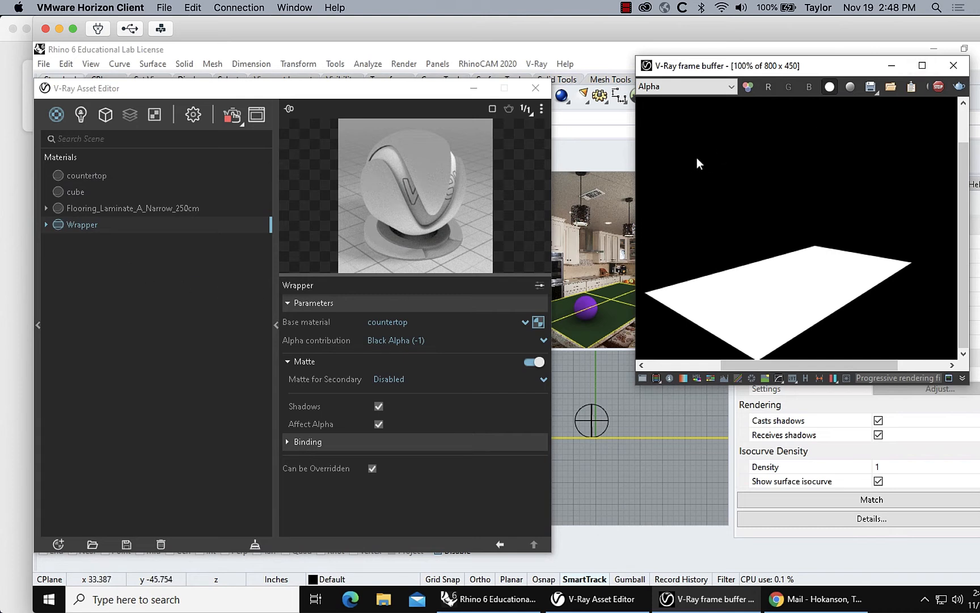
{"action": "left_click_drag", "start_coordinate": [725, 66], "coordinate": [849, 65]}
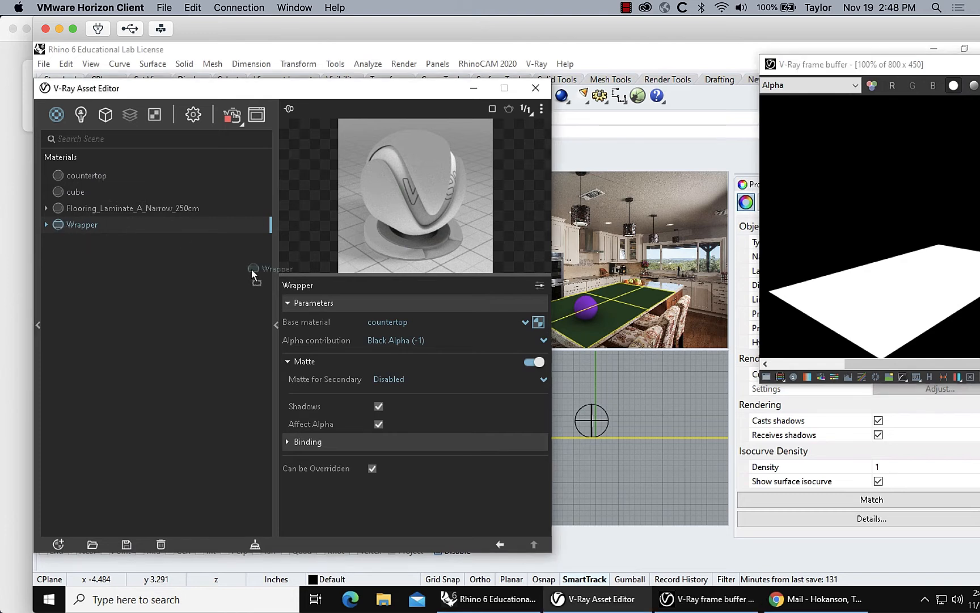
{"action": "left_click_drag", "start_coordinate": [251, 269], "coordinate": [628, 295]}
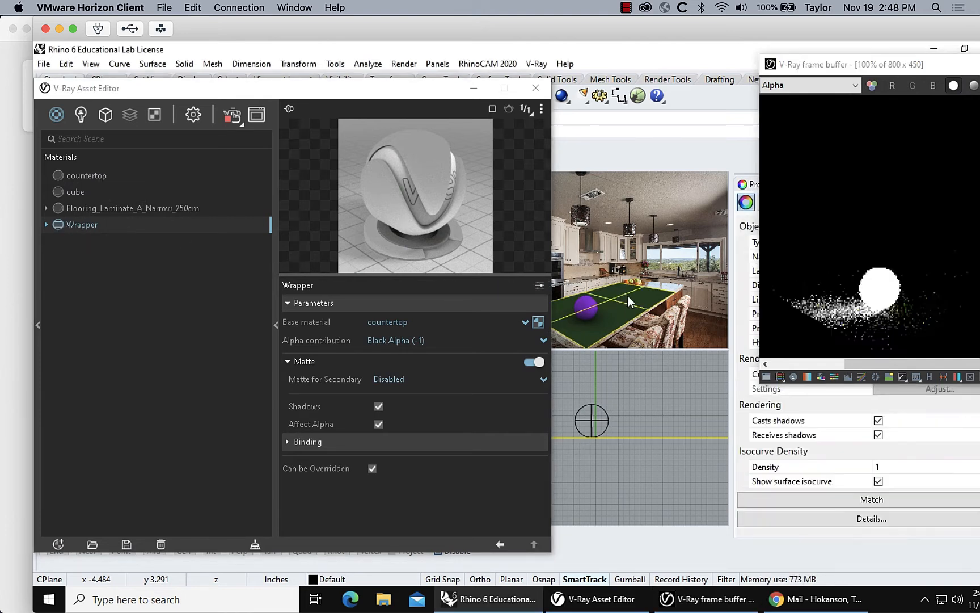
{"action": "left_click_drag", "start_coordinate": [938, 65], "coordinate": [652, 73]}
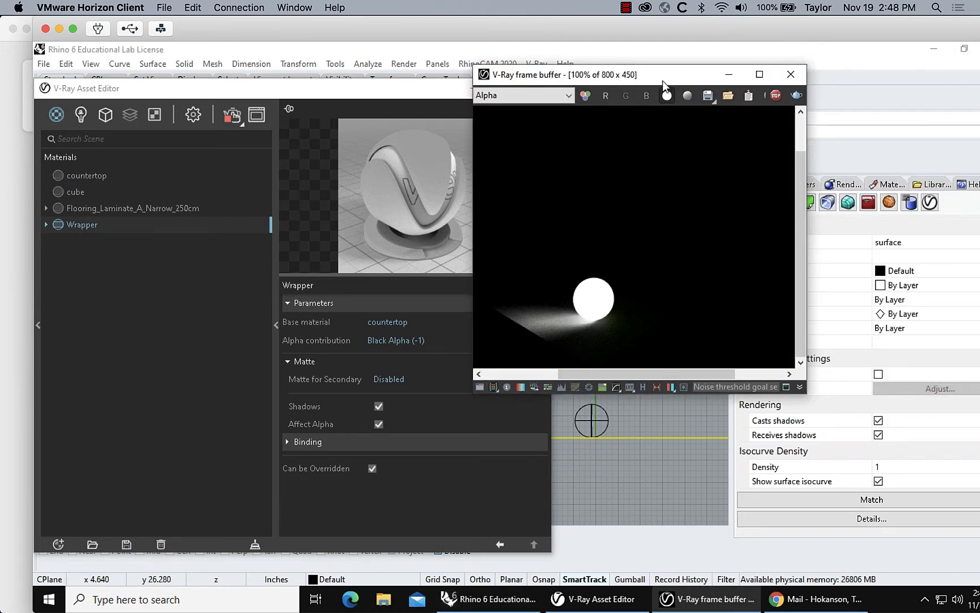
{"action": "left_click_drag", "start_coordinate": [662, 80], "coordinate": [829, 210]}
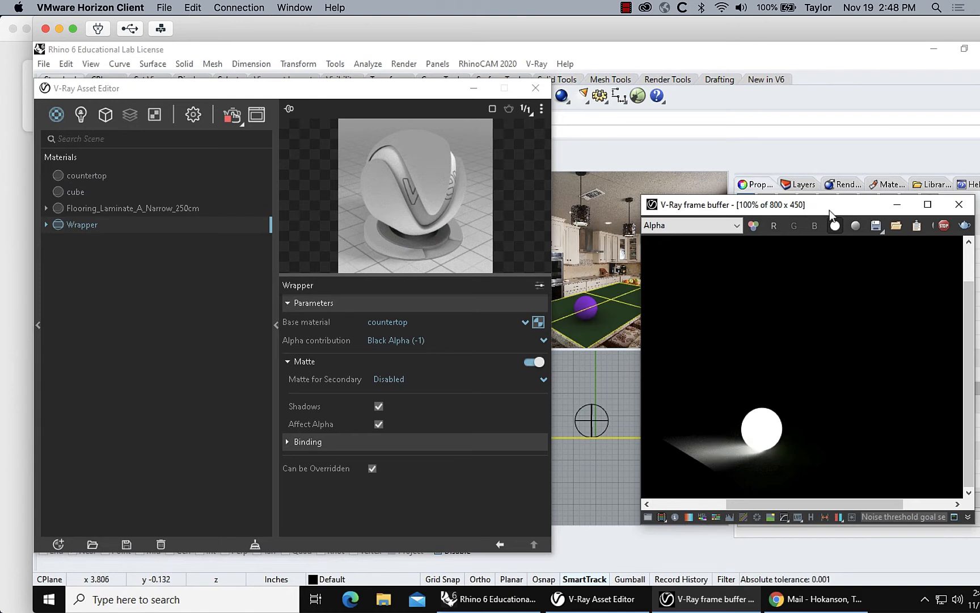
{"action": "left_click_drag", "start_coordinate": [856, 209], "coordinate": [793, 102]}
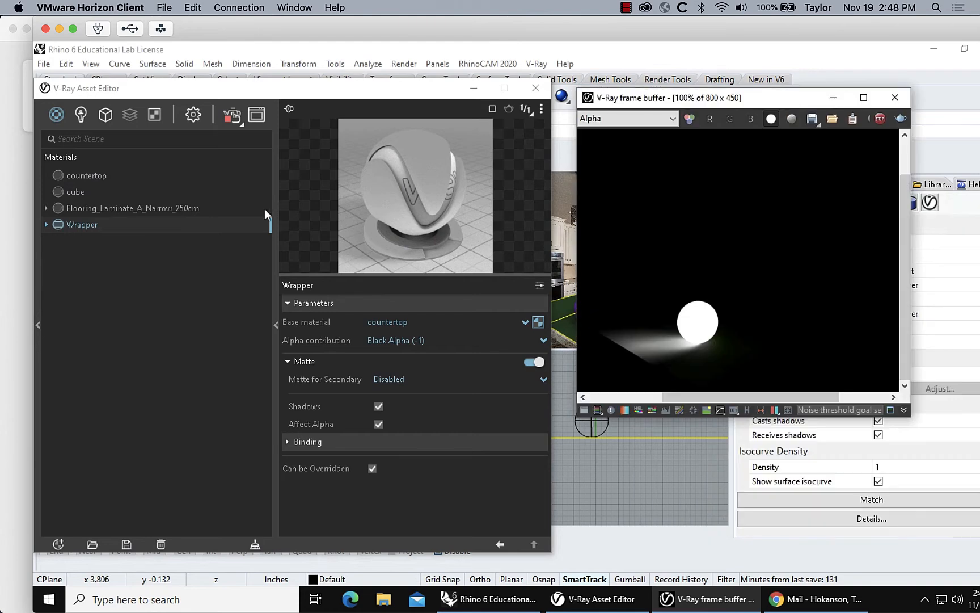
Review the Render Output settings for the image size and aspect ratio.
{"action": "left_click", "coordinate": [192, 114]}
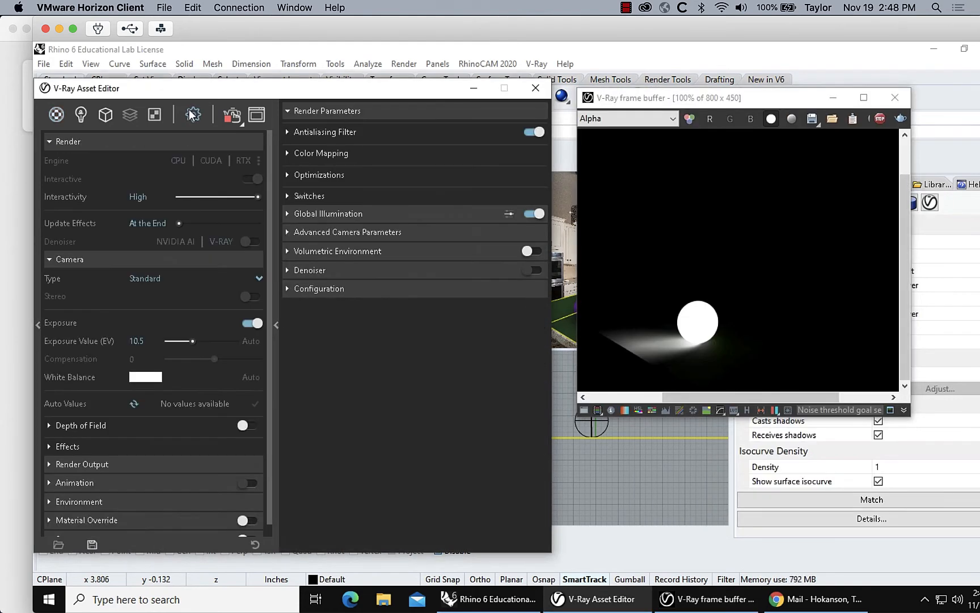
{"action": "left_click", "coordinate": [167, 260]}
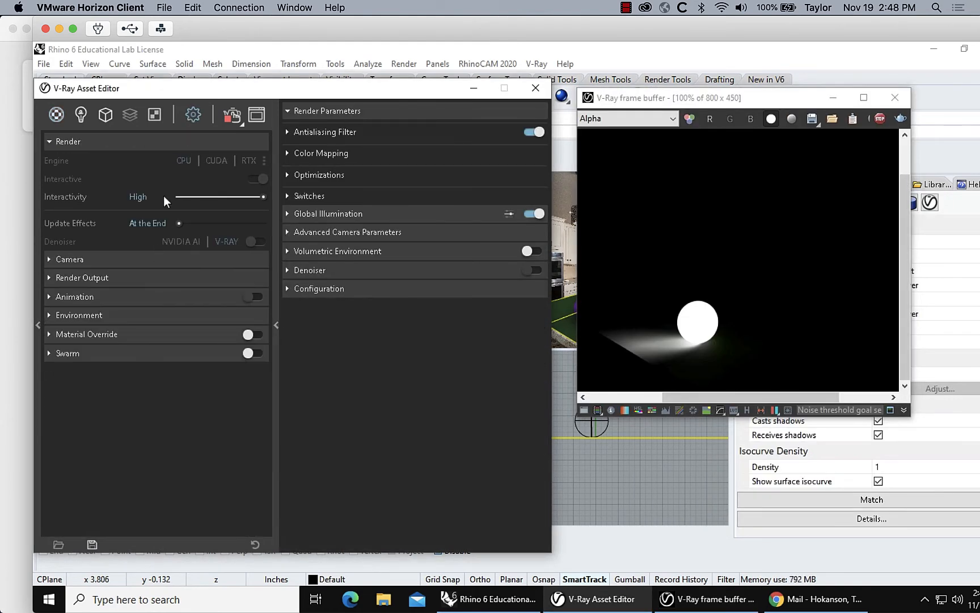
{"action": "left_click", "coordinate": [106, 278]}
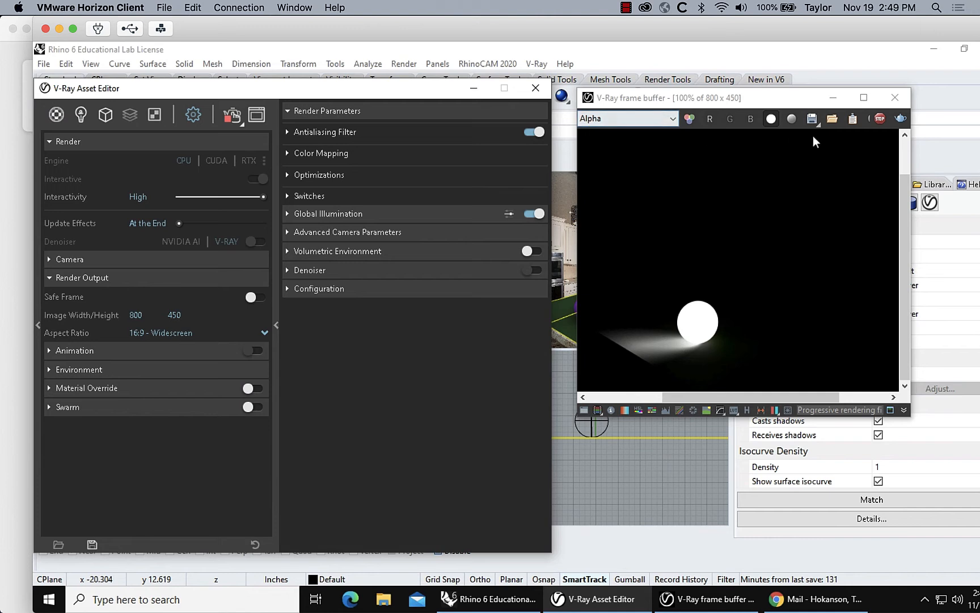
Return the render to RGB color and save it to the Desktop as the PNG ball on table, replacing the existing file.
{"action": "left_click", "coordinate": [770, 119]}
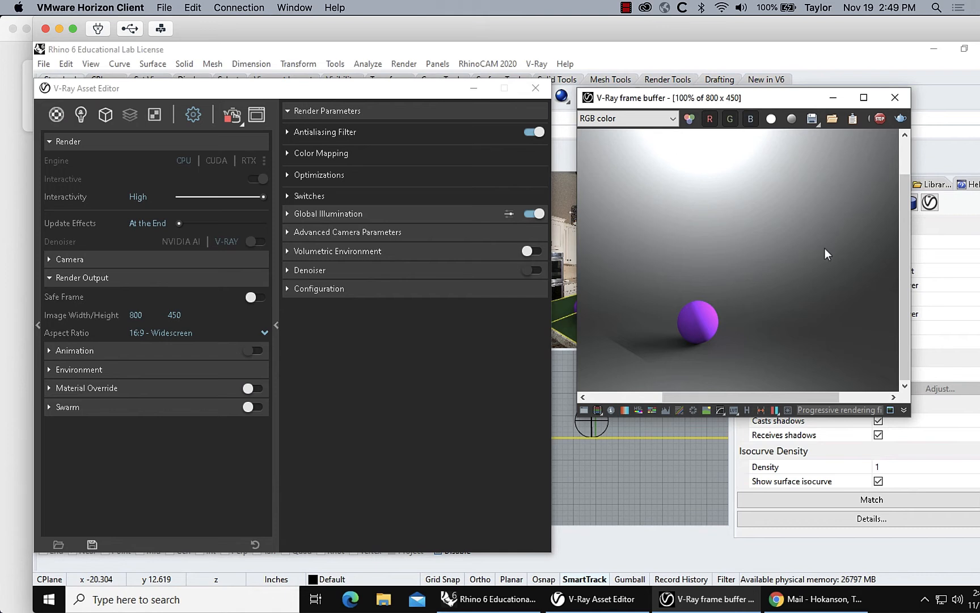
{"action": "left_click", "coordinate": [812, 118]}
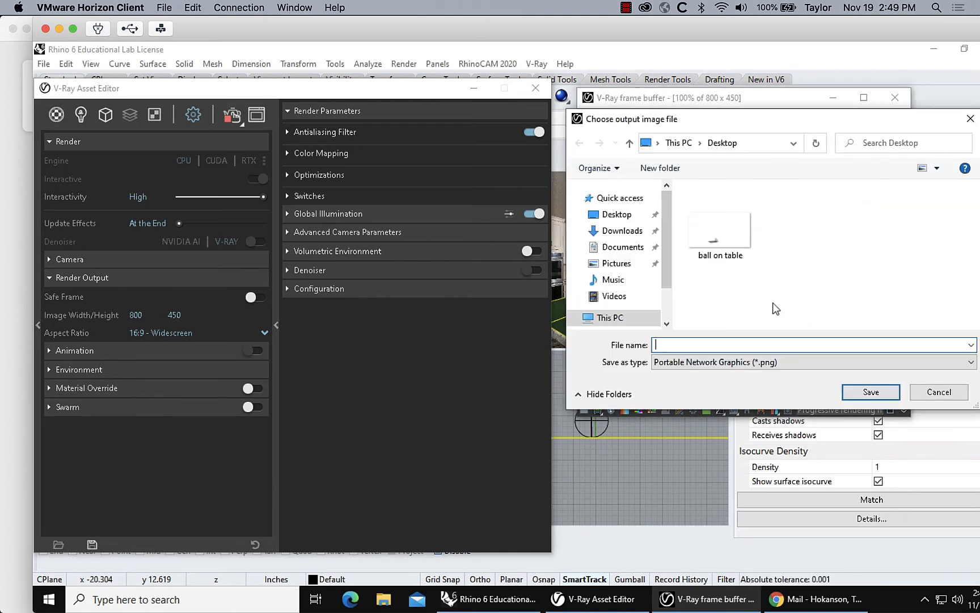
{"action": "left_click", "coordinate": [731, 258]}
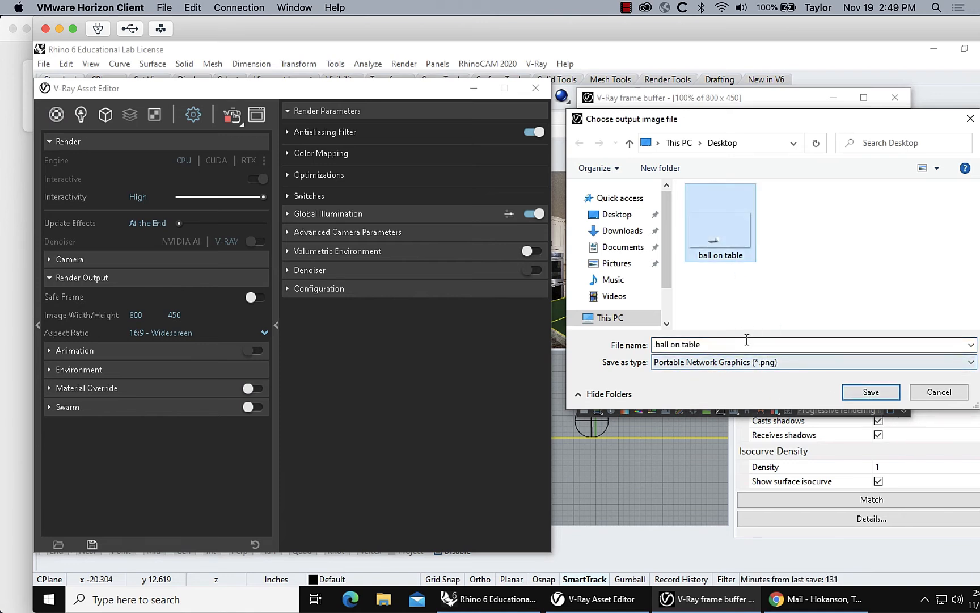
{"action": "left_click", "coordinate": [832, 347]}
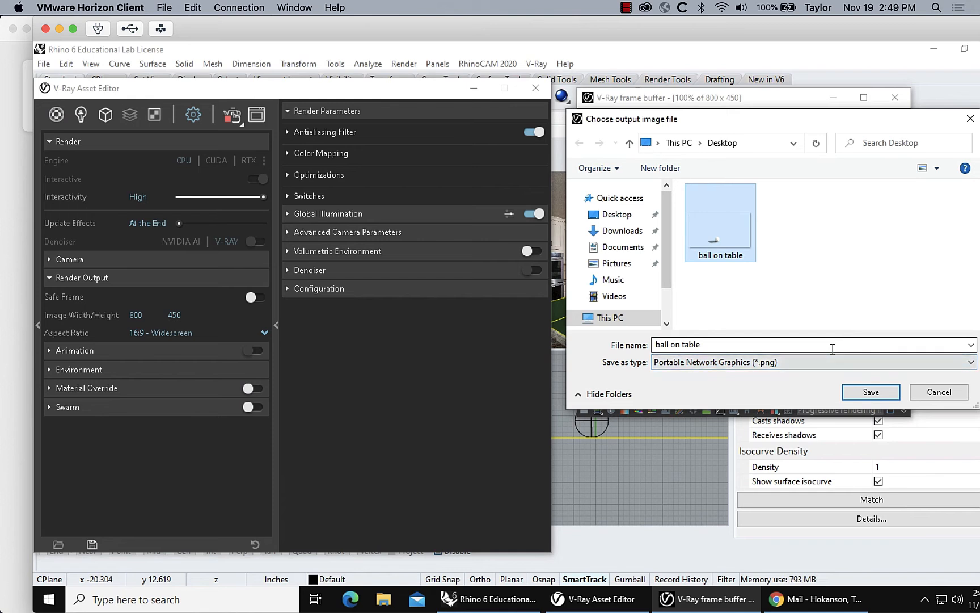
{"action": "left_click", "coordinate": [870, 392]}
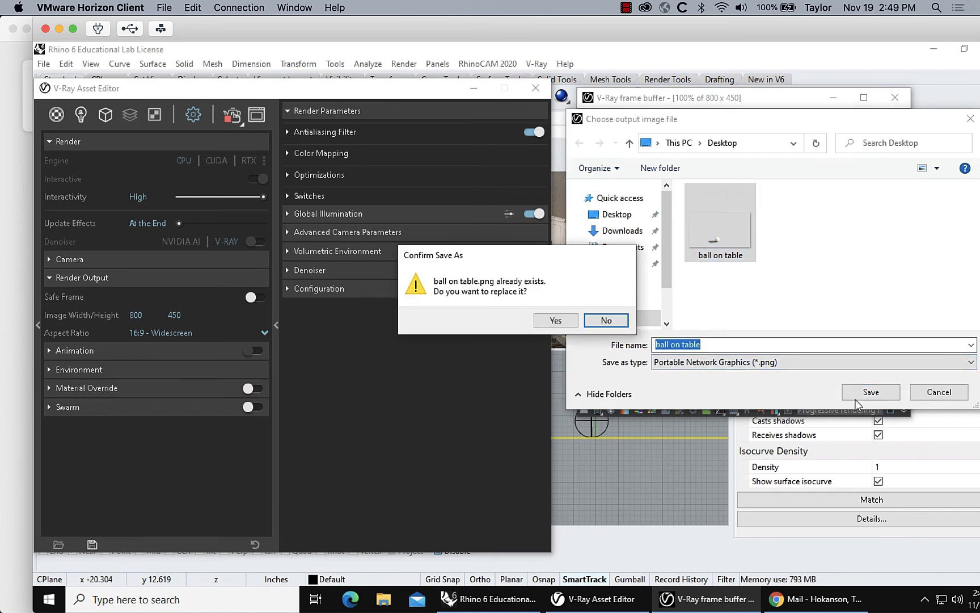
{"action": "left_click", "coordinate": [557, 321]}
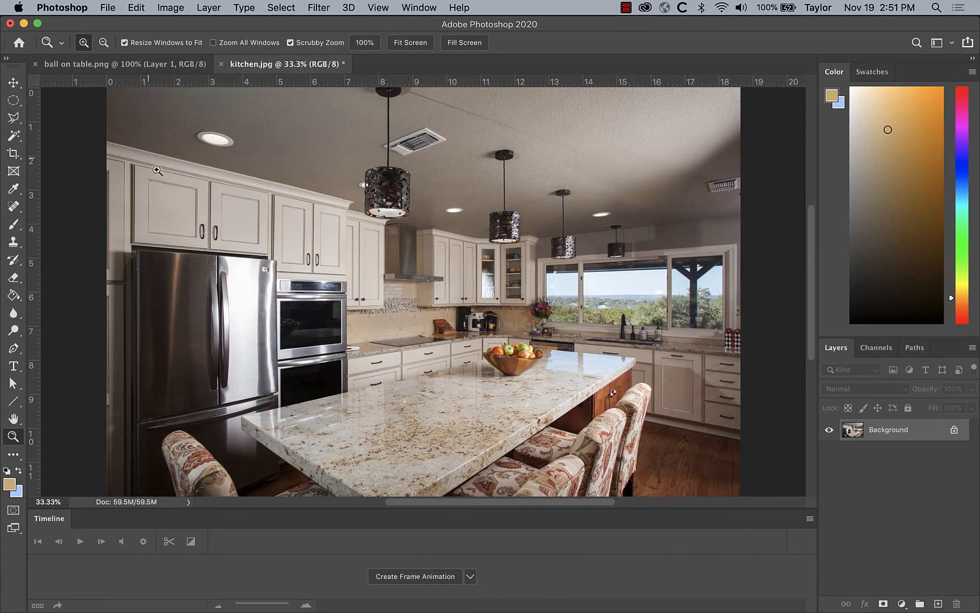
In Photoshop, place ball on table.png as an embedded image in the kitchen.jpg document.
{"action": "left_click", "coordinate": [100, 6]}
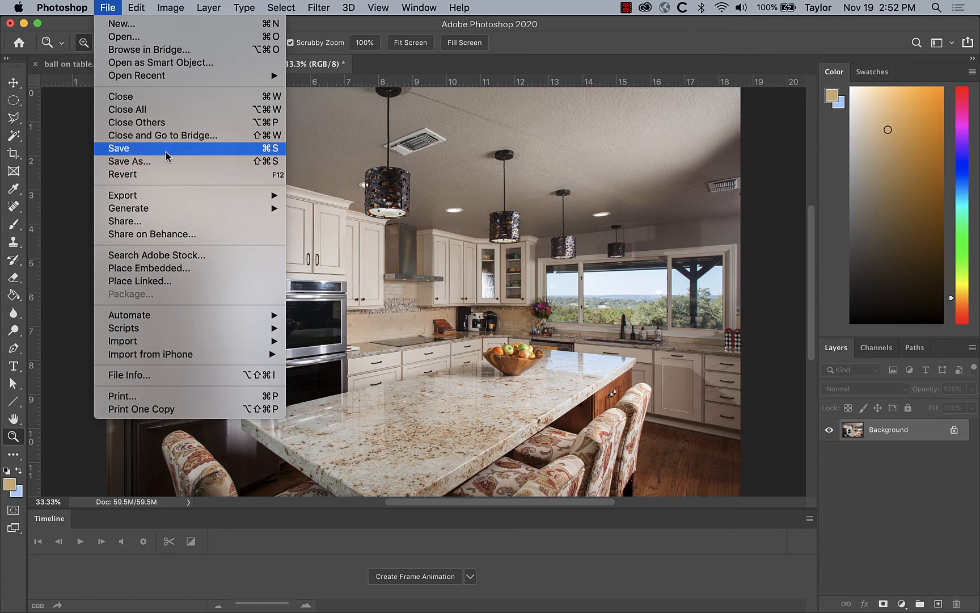
{"action": "left_click", "coordinate": [149, 271]}
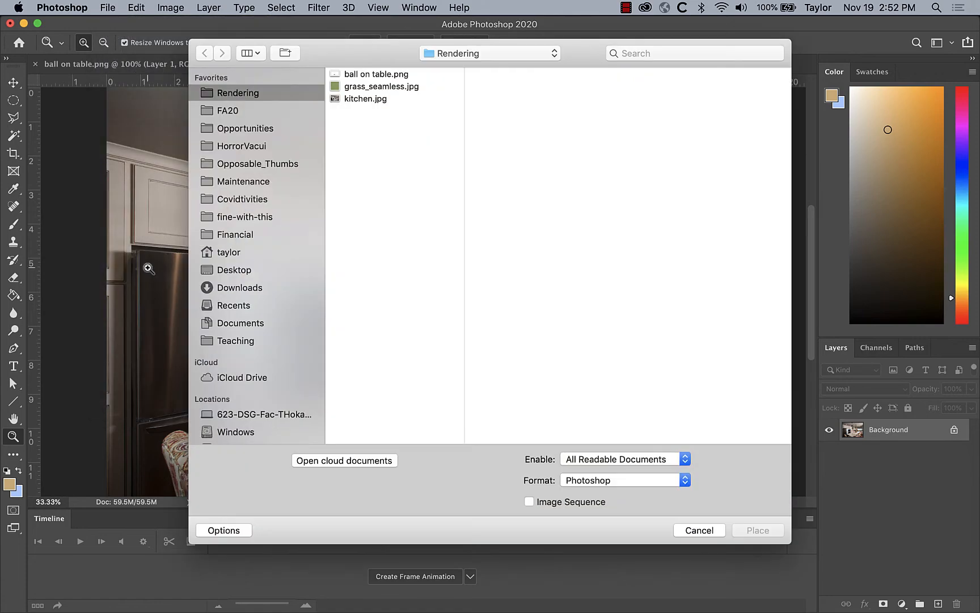
{"action": "left_click", "coordinate": [397, 85]}
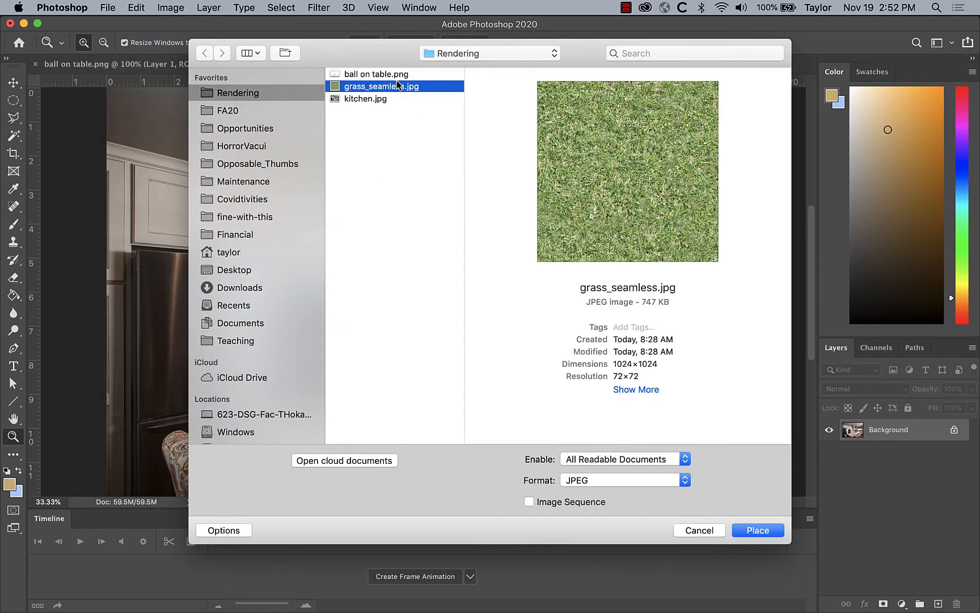
{"action": "left_click", "coordinate": [396, 75]}
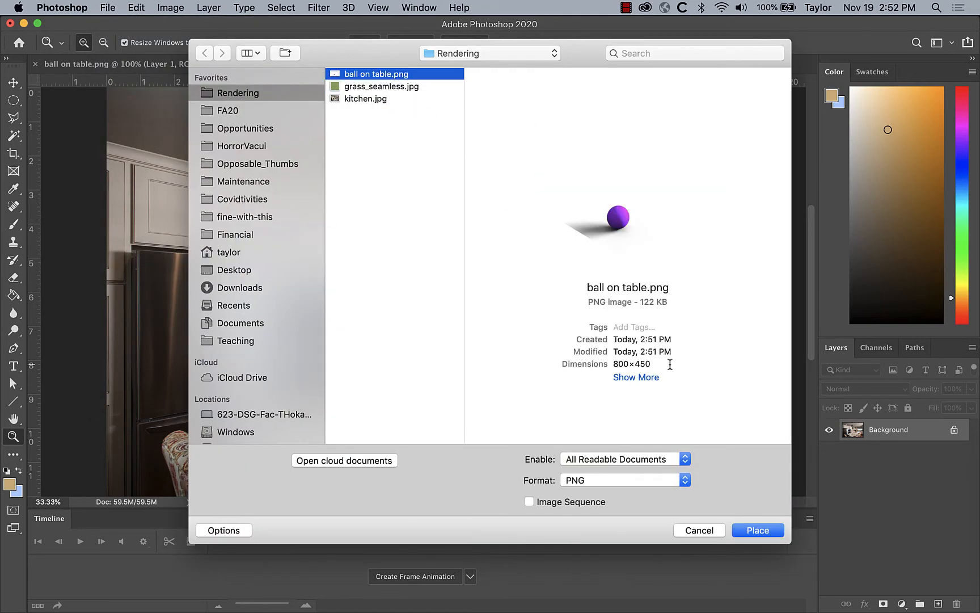
{"action": "left_click", "coordinate": [767, 531]}
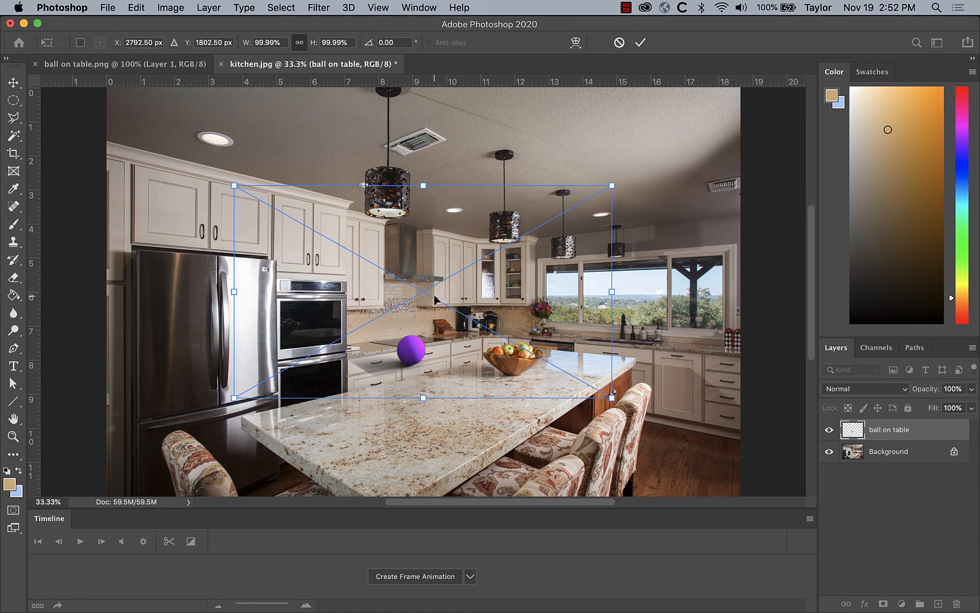
Position the ball near the front of the island countertop, scale it to about 133%, rotate it about -0.35°, and commit the placement.
{"action": "left_click_drag", "start_coordinate": [446, 283], "coordinate": [399, 374]}
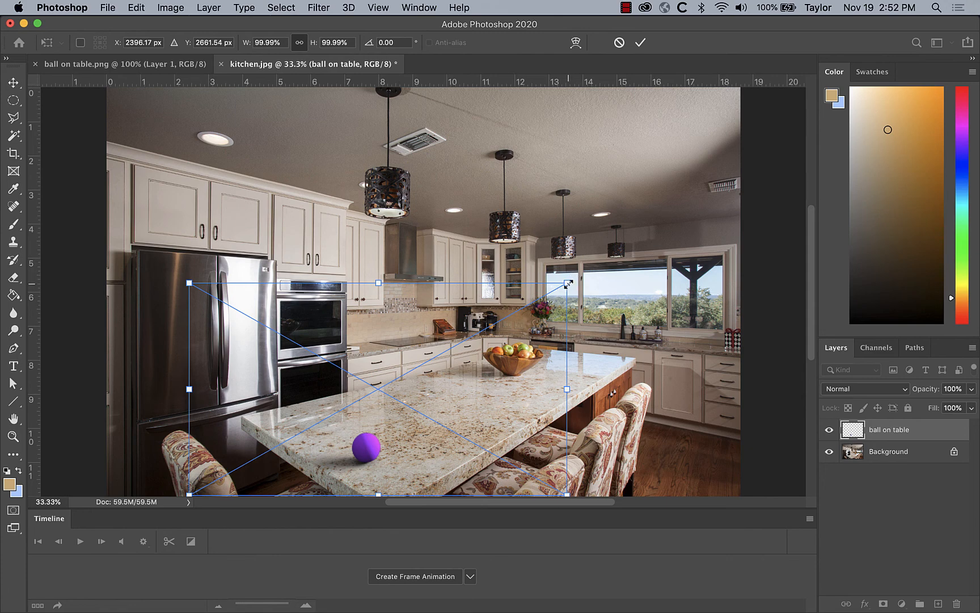
{"action": "left_click_drag", "start_coordinate": [568, 283], "coordinate": [685, 196]}
{"action": "left_click_drag", "start_coordinate": [462, 422], "coordinate": [412, 425]}
{"action": "left_click_drag", "start_coordinate": [658, 209], "coordinate": [659, 207]}
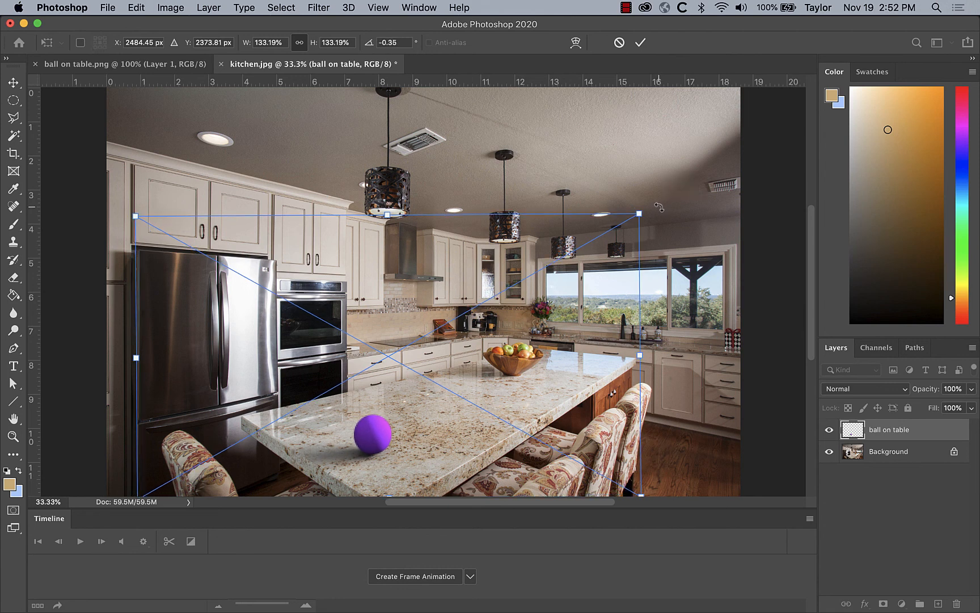
{"action": "key", "text": "Return"}
{"action": "key", "text": "z"}
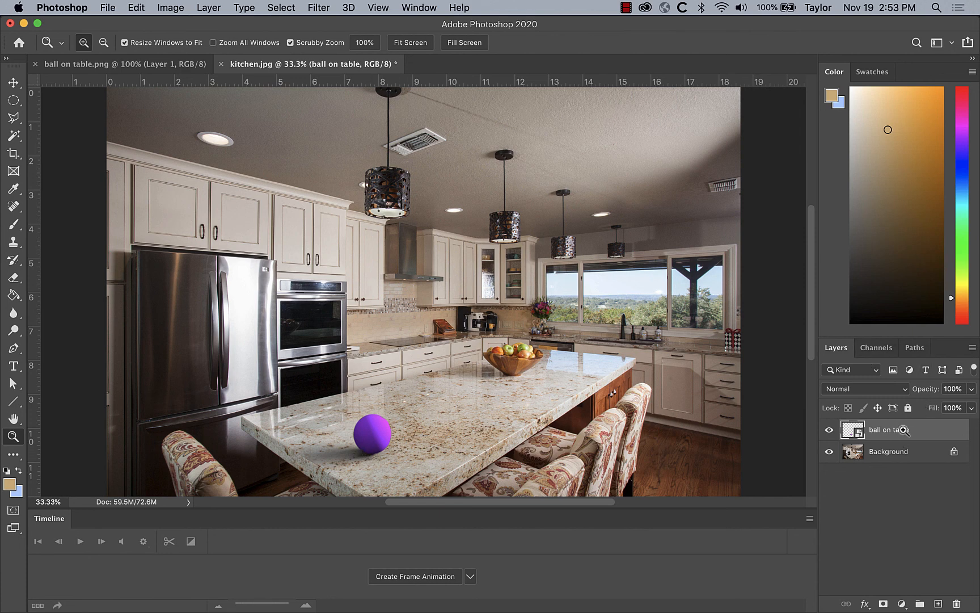
Add a Levels adjustment layer named Levels 1, clipped to the ball on table layer.
{"action": "left_click", "coordinate": [205, 6]}
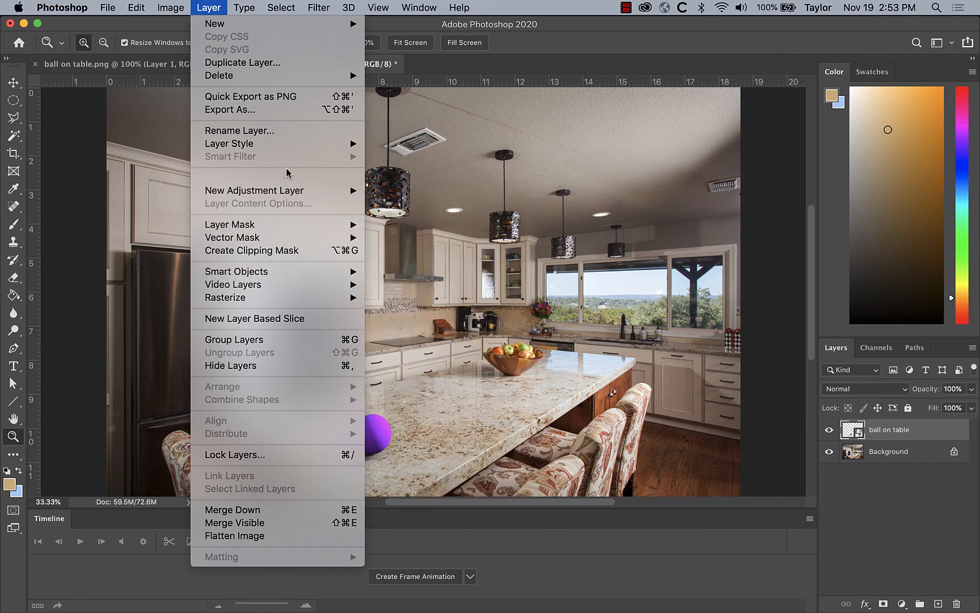
{"action": "mouse_move", "coordinate": [289, 190]}
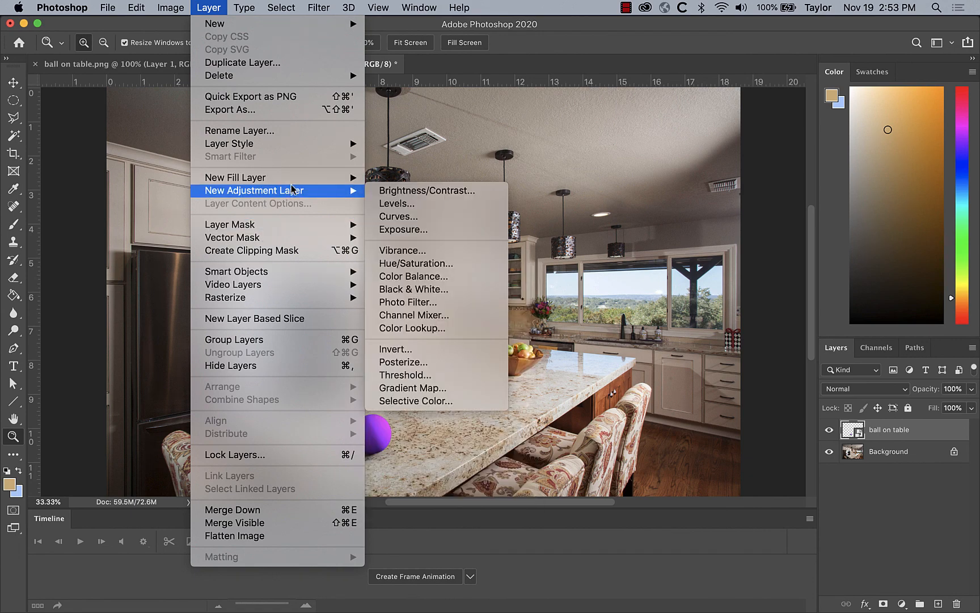
{"action": "left_click", "coordinate": [409, 205]}
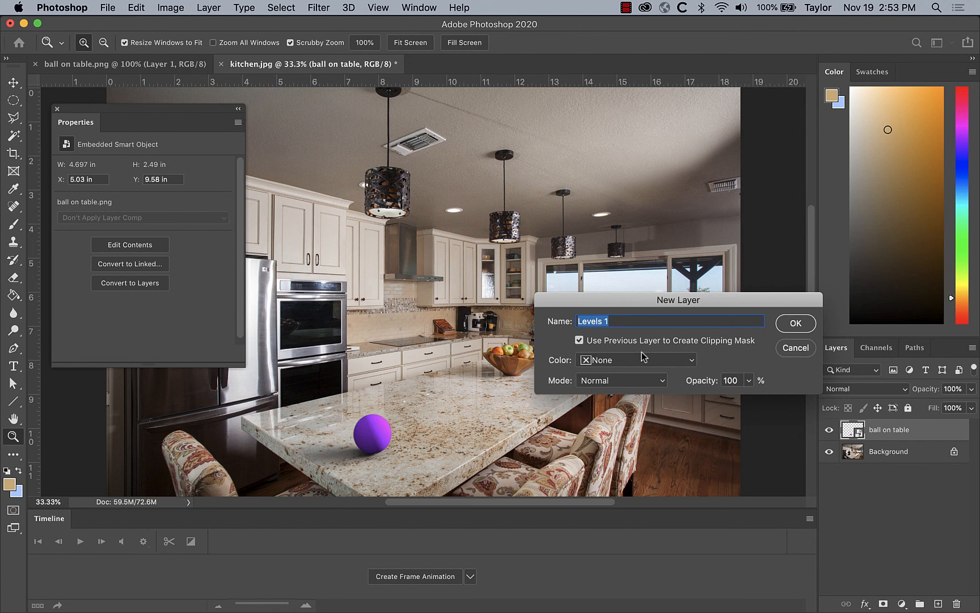
{"action": "left_click", "coordinate": [792, 323]}
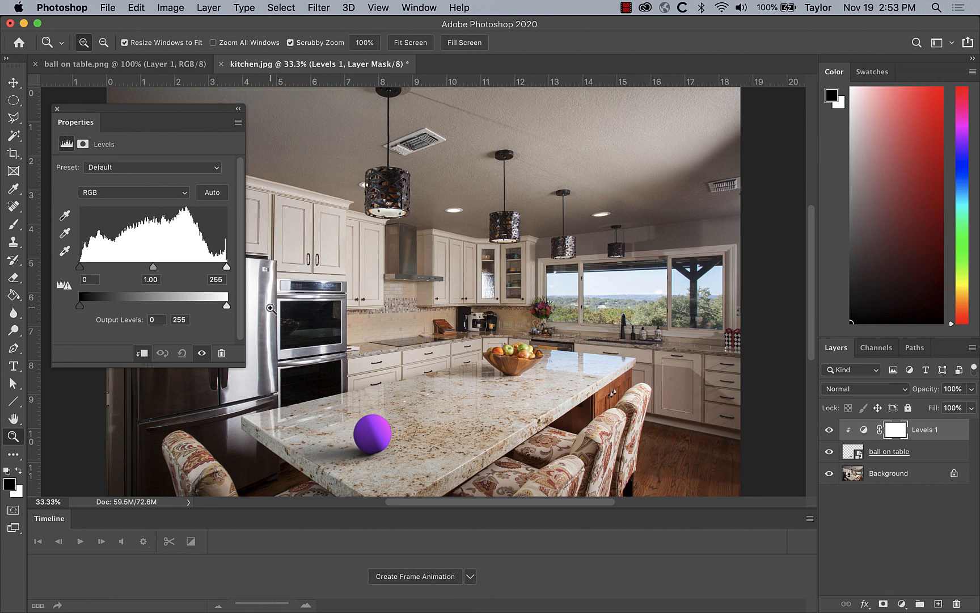
Set the Levels adjustment's output levels to 20 for the blacks and 225 for the whites.
{"action": "mouse_move", "coordinate": [226, 266]}
{"action": "left_mouse_down"}
{"action": "mouse_move", "coordinate": [205, 267]}
{"action": "mouse_move", "coordinate": [227, 267]}
{"action": "left_mouse_up"}
{"action": "left_click_drag", "start_coordinate": [227, 305], "coordinate": [210, 306]}
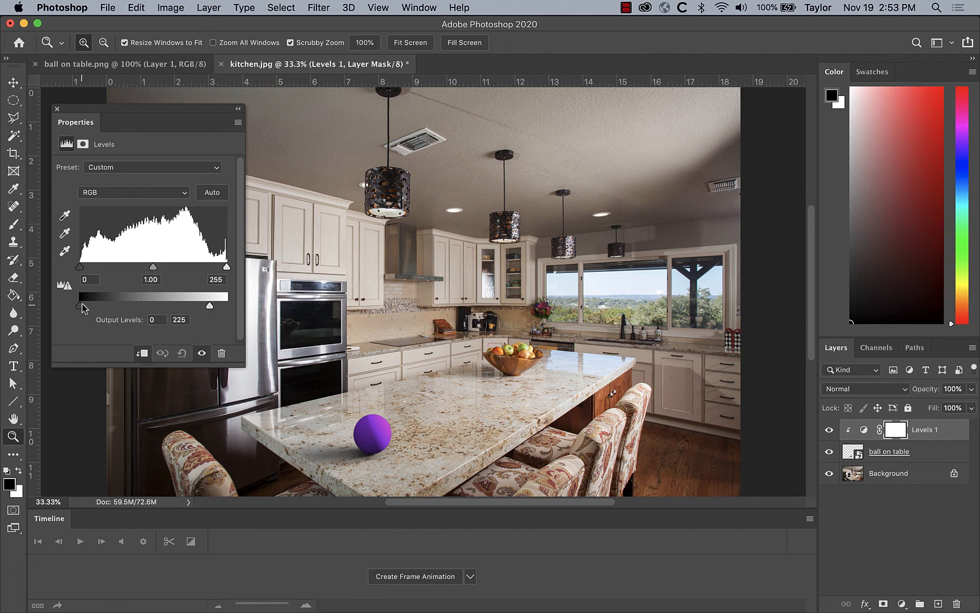
{"action": "left_click_drag", "start_coordinate": [82, 307], "coordinate": [92, 307]}
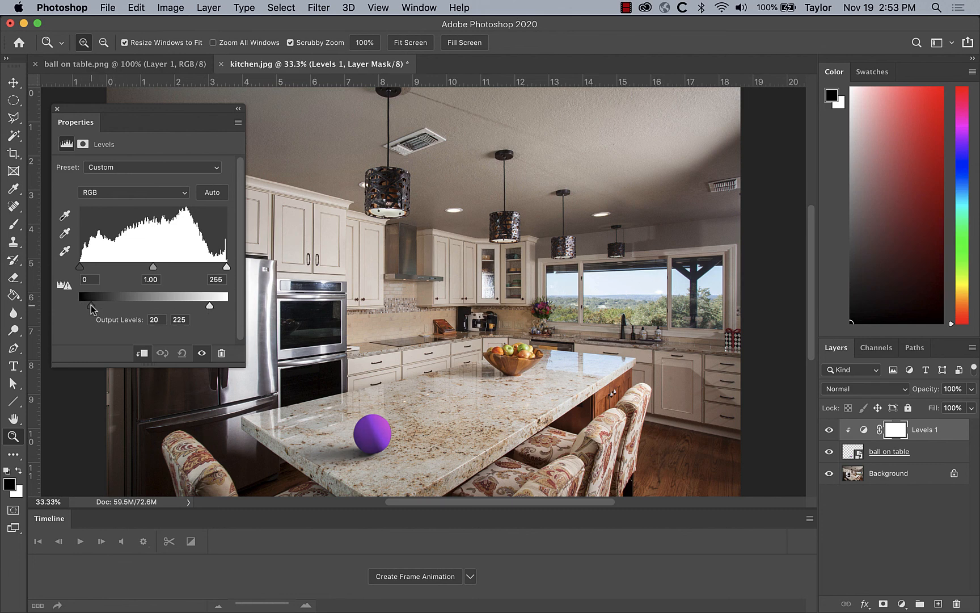